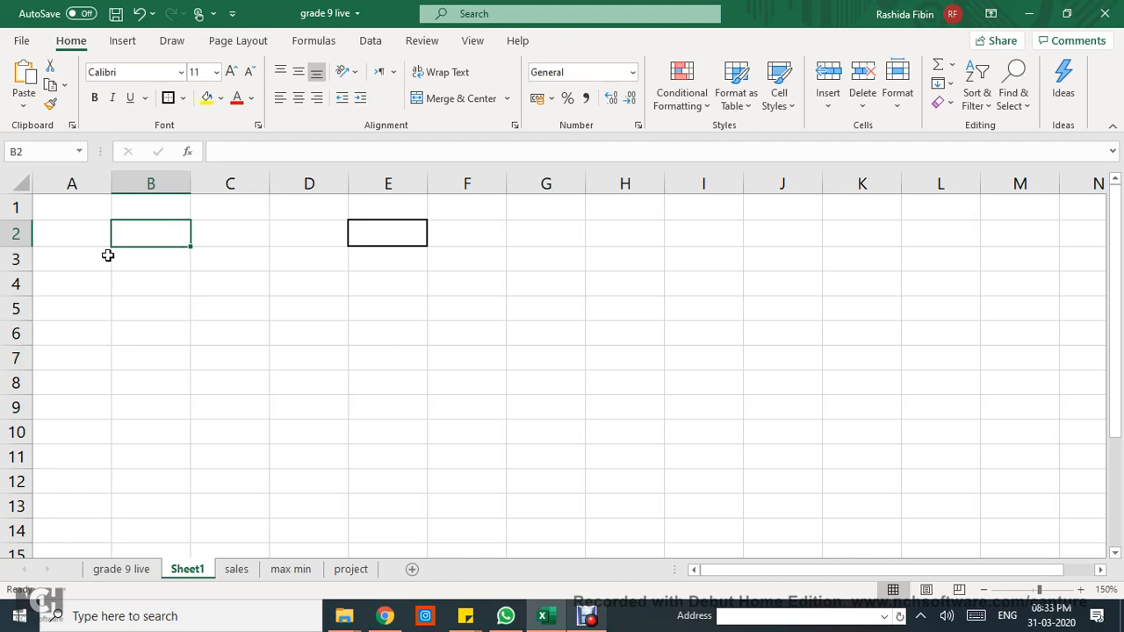
Select columns A and B, rows 1 and 2, and cells B4 and L8 to examine headings and cell addresses.
{"action": "left_click", "coordinate": [89, 181]}
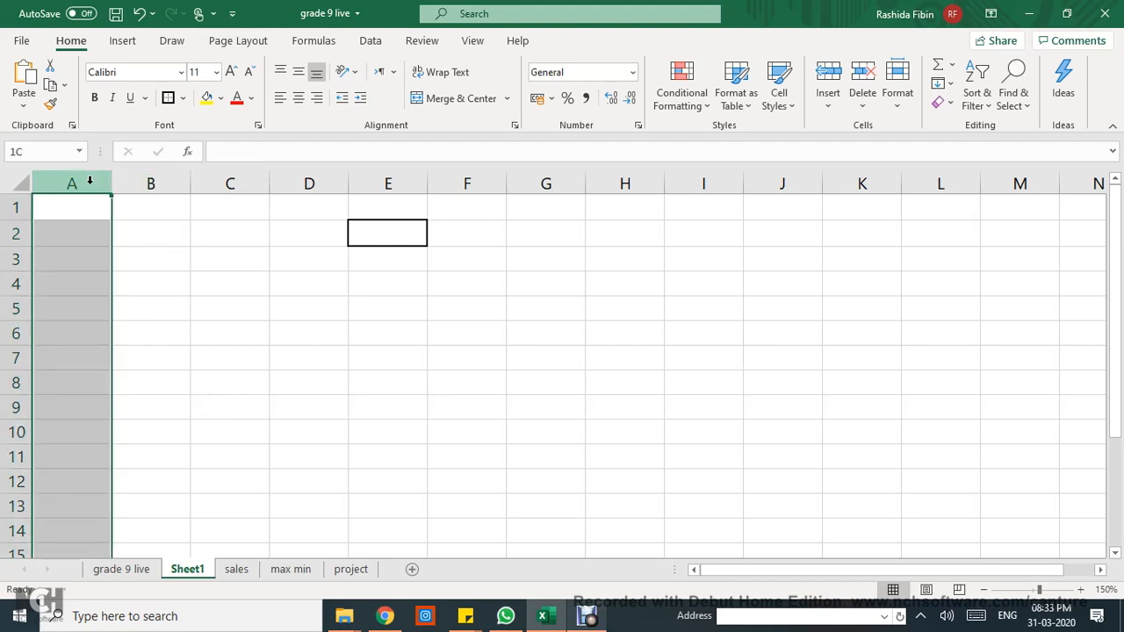
{"action": "left_click", "coordinate": [150, 181]}
{"action": "left_click", "coordinate": [17, 208]}
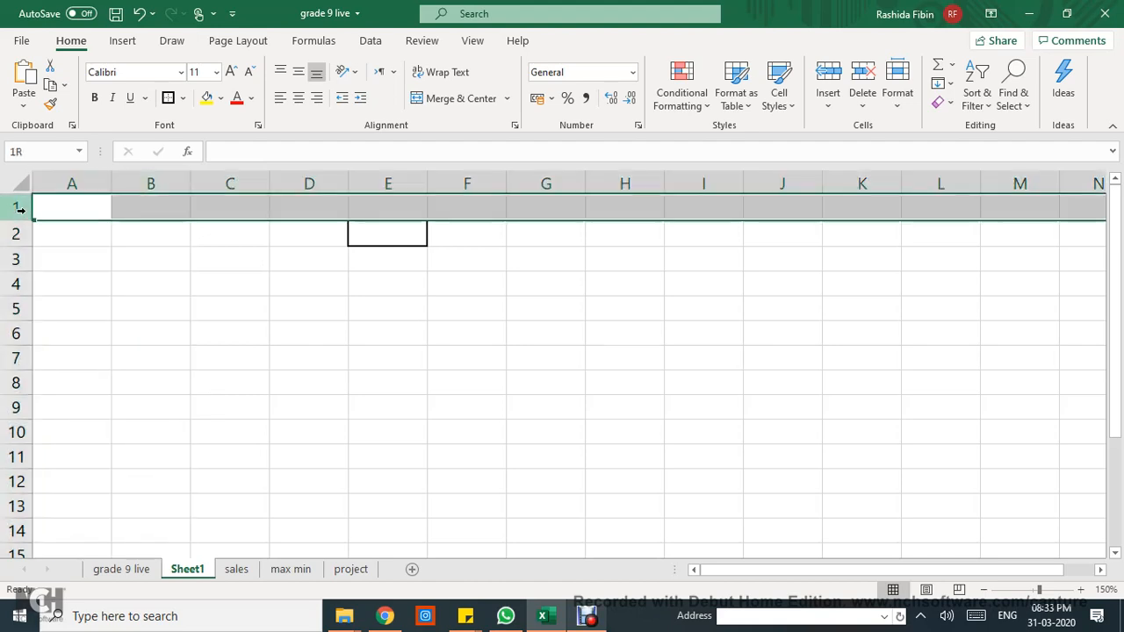
{"action": "left_click", "coordinate": [14, 233]}
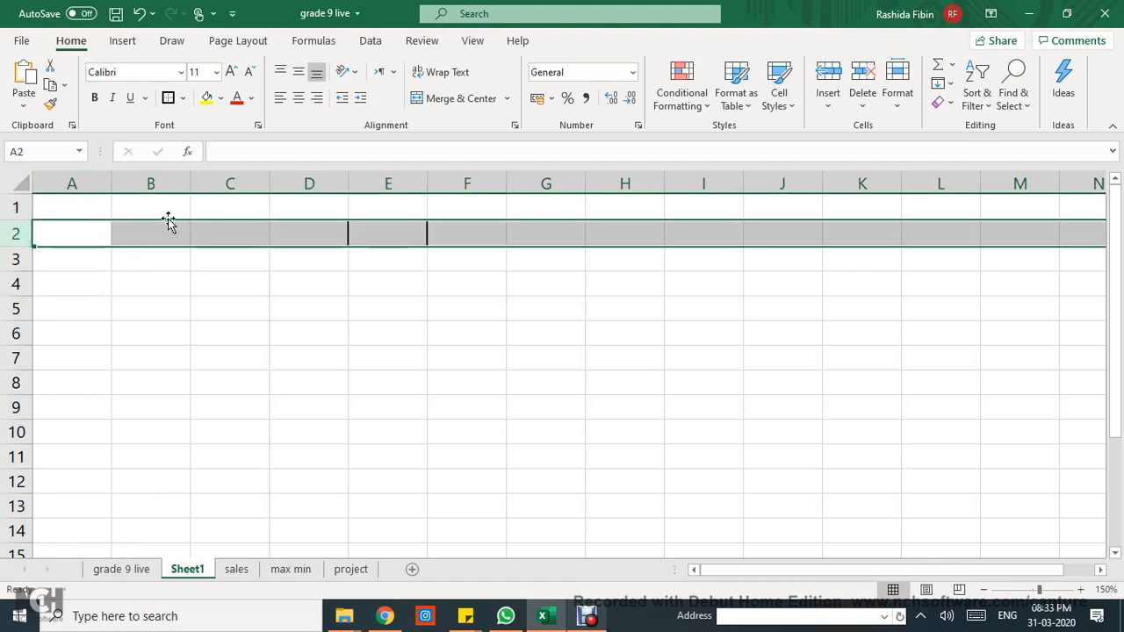
{"action": "left_click", "coordinate": [150, 284]}
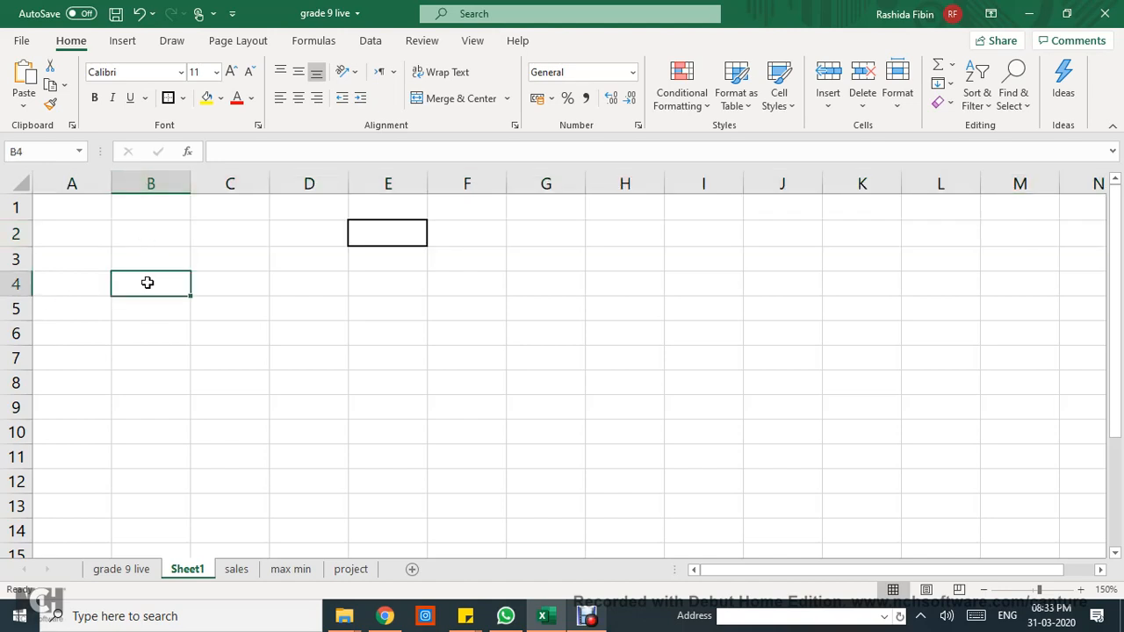
{"action": "left_click", "coordinate": [44, 155]}
{"action": "left_click", "coordinate": [943, 386]}
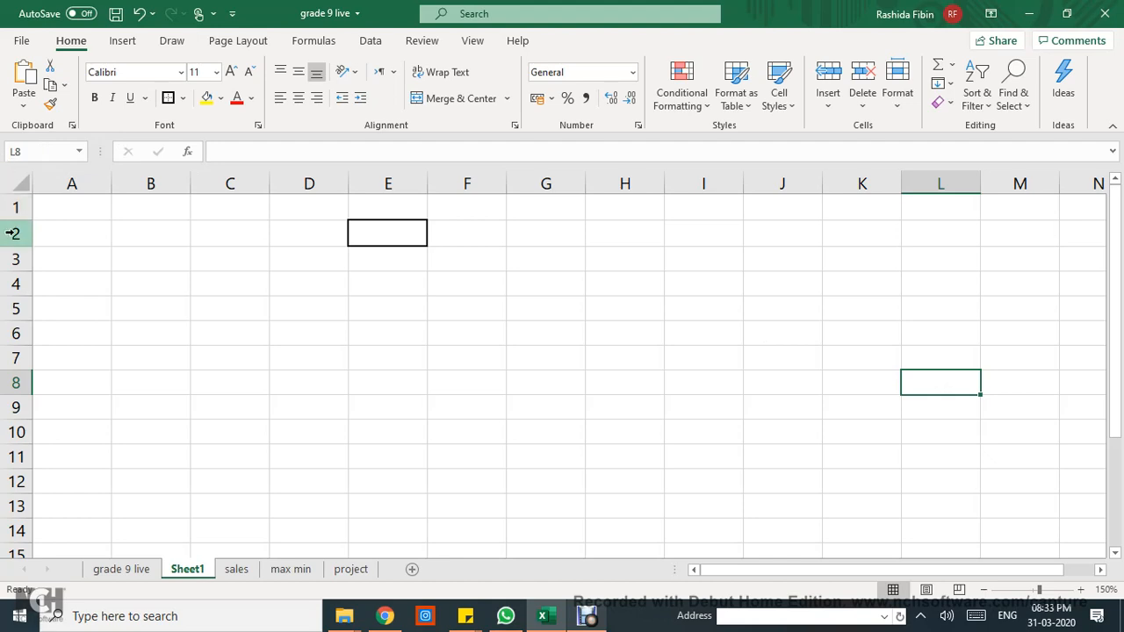
Enter 1 and 2 in cells A2 and A3, and extend the number series down to 12 in A13.
{"action": "left_click", "coordinate": [98, 240]}
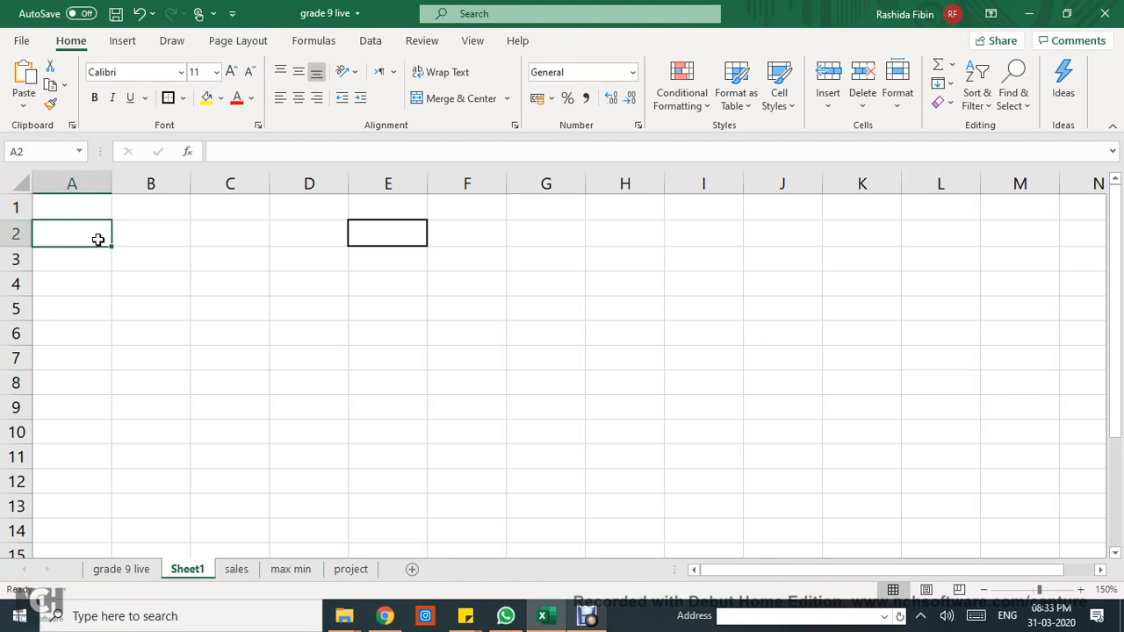
{"action": "type", "text": "1"}
{"action": "key", "text": "Return"}
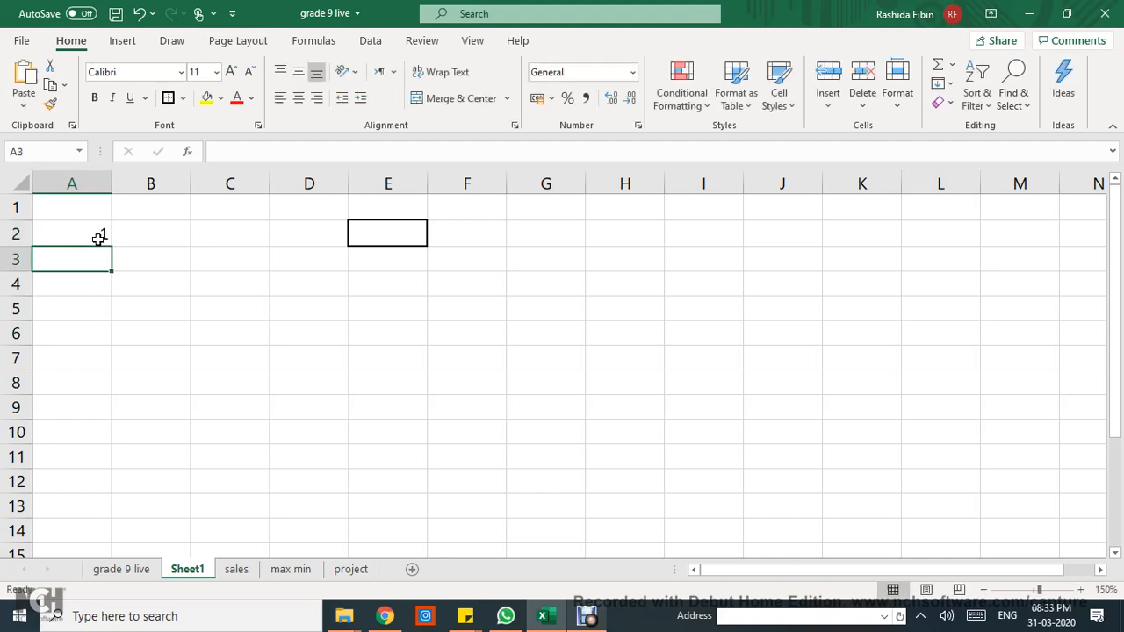
{"action": "type", "text": "2"}
{"action": "key", "text": "Return"}
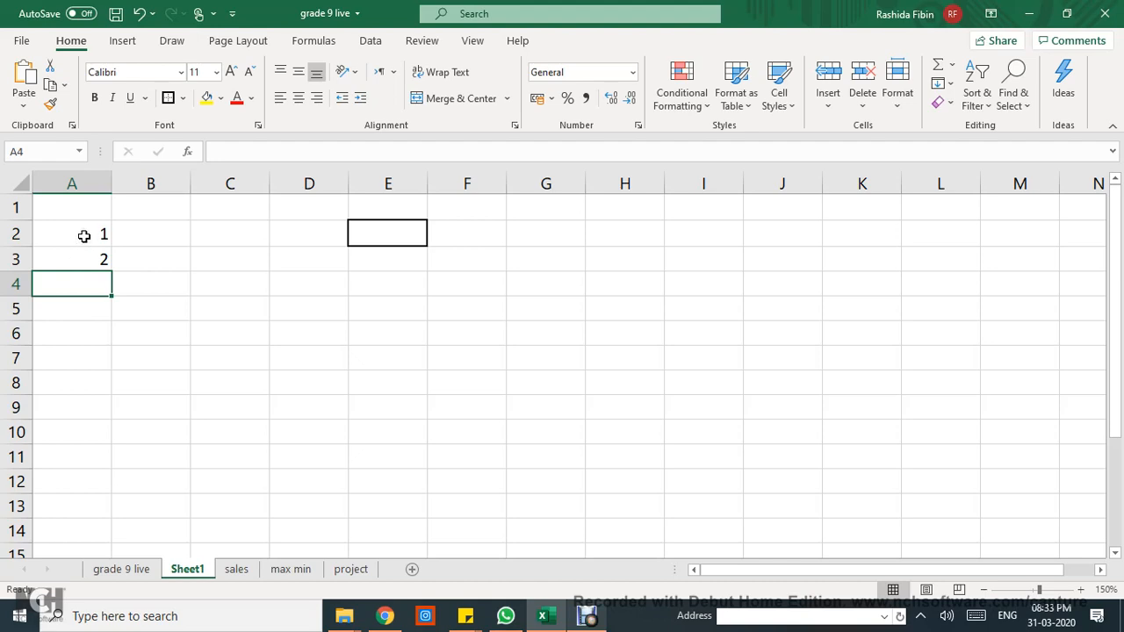
{"action": "left_click_drag", "start_coordinate": [76, 233], "coordinate": [78, 255]}
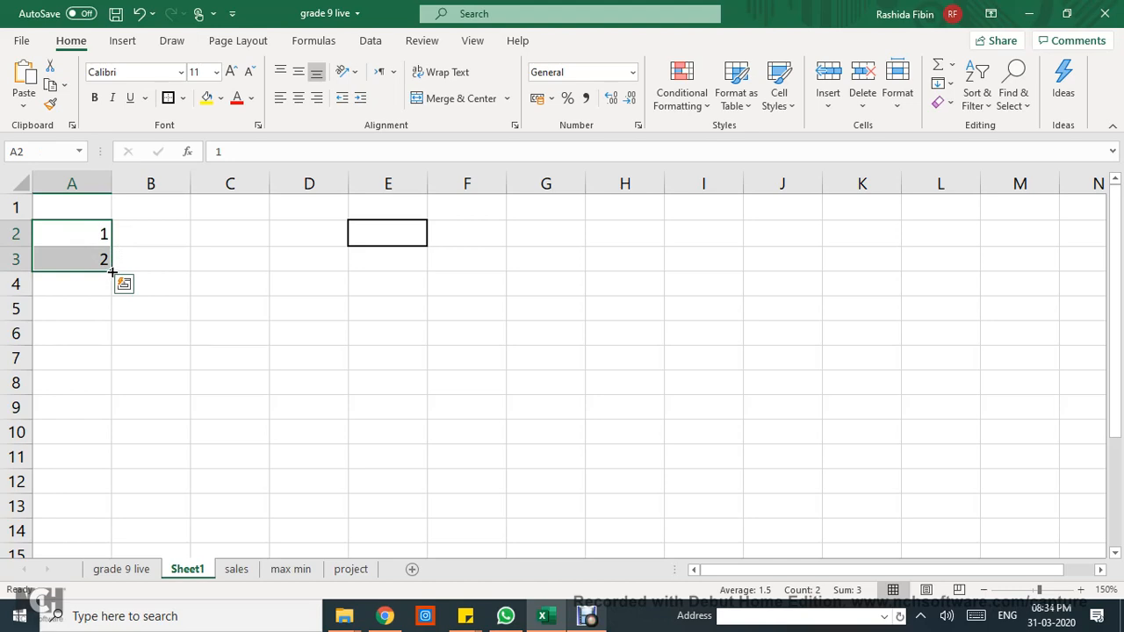
{"action": "left_click_drag", "start_coordinate": [113, 273], "coordinate": [108, 508]}
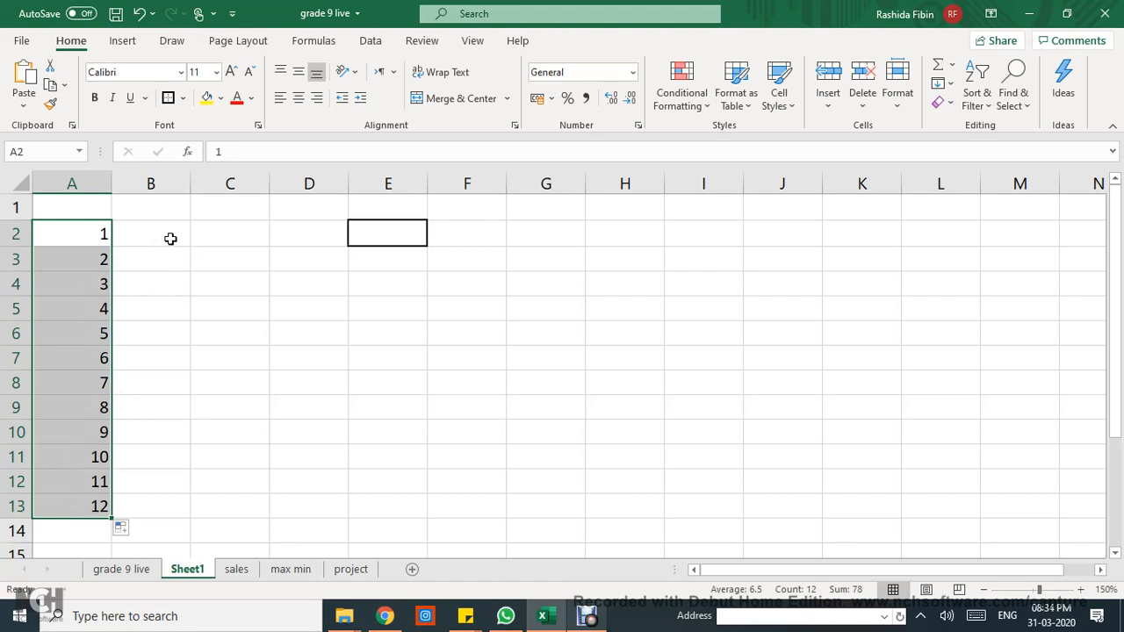
Enter 2 and 4 in cells H2 and H3 as the start of an even-number series.
{"action": "left_click", "coordinate": [630, 240]}
{"action": "type", "text": "2"}
{"action": "key", "text": "Return"}
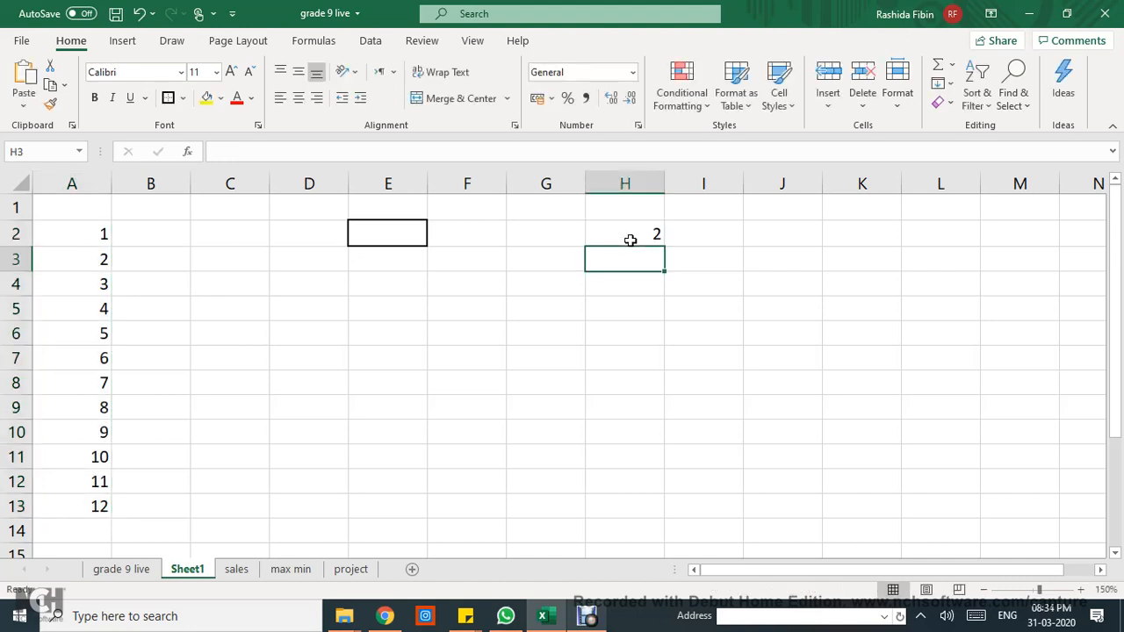
{"action": "type", "text": "4"}
{"action": "key", "text": "Return"}
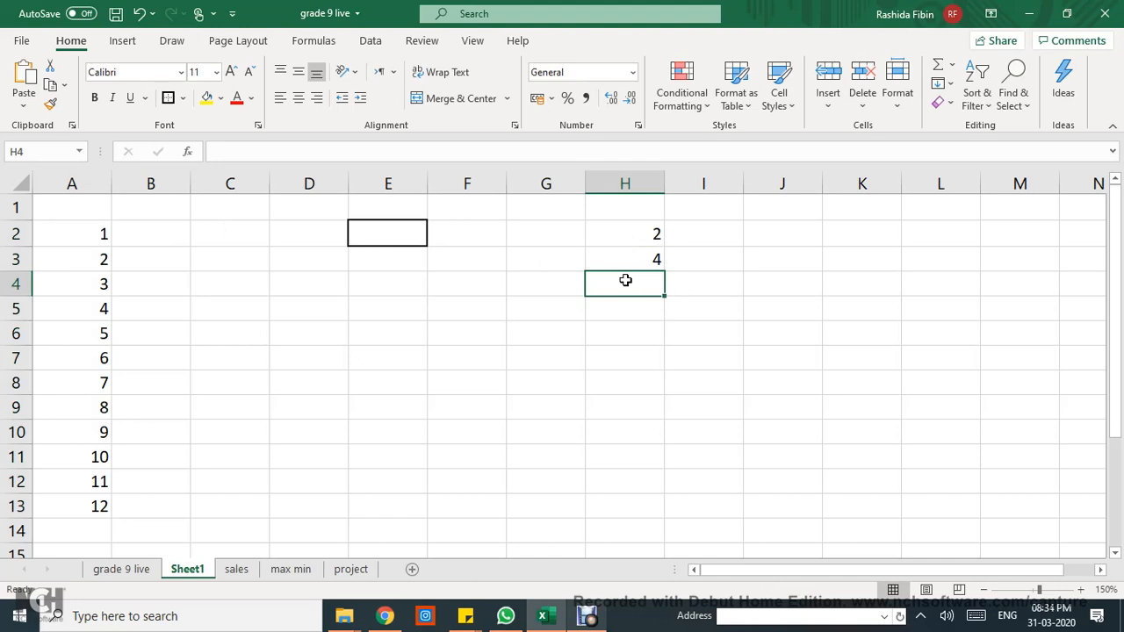
Extend the even-number series from H2:H3 down to 16 in cell H9.
{"action": "left_click_drag", "start_coordinate": [652, 218], "coordinate": [652, 225]}
{"action": "left_click", "coordinate": [652, 231]}
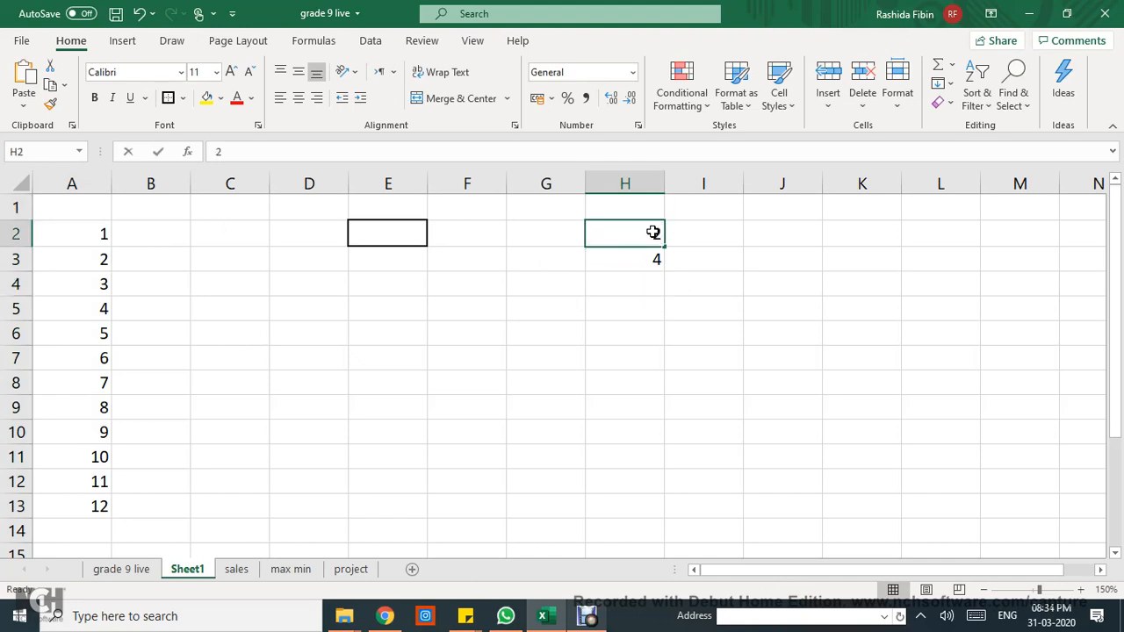
{"action": "key", "text": "F2"}
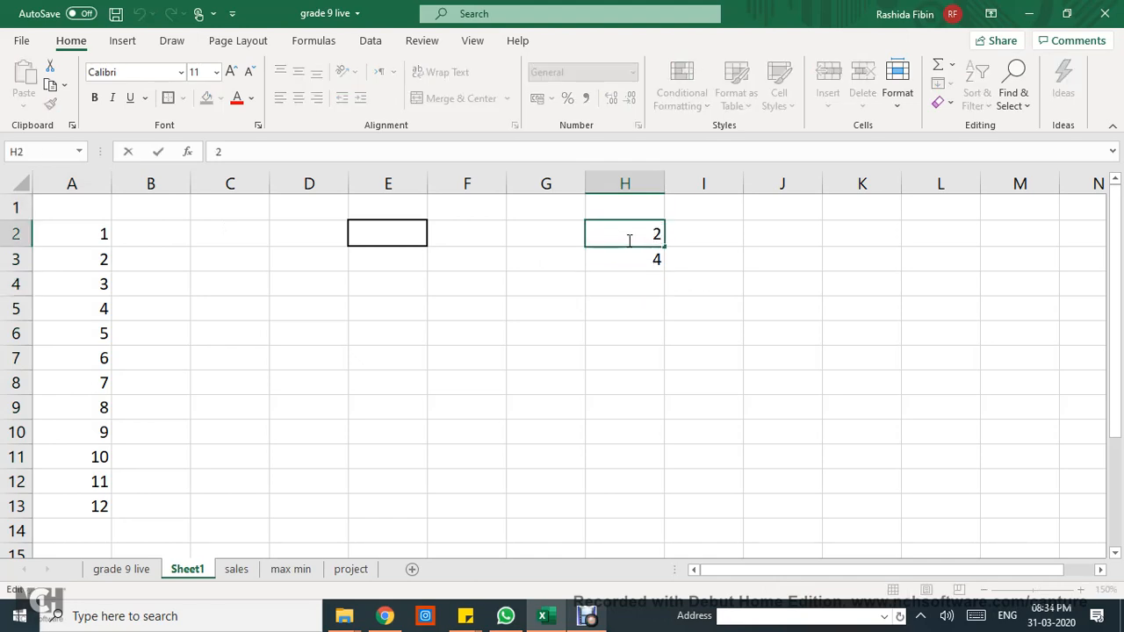
{"action": "left_click", "coordinate": [628, 264]}
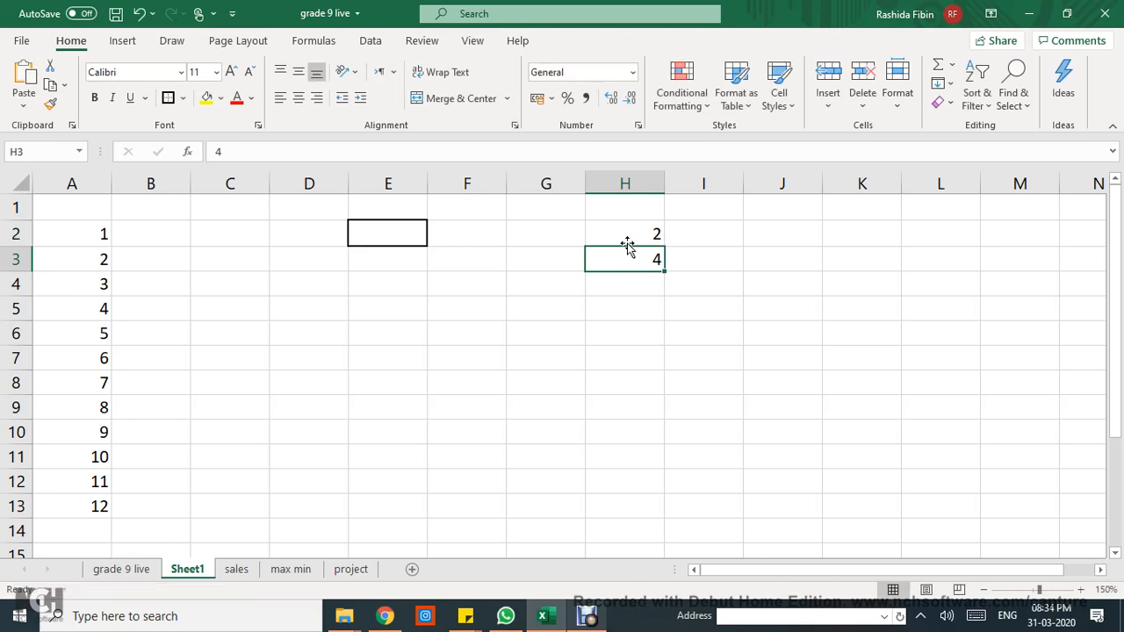
{"action": "left_click", "coordinate": [625, 234]}
{"action": "left_click_drag", "start_coordinate": [625, 235], "coordinate": [635, 254]}
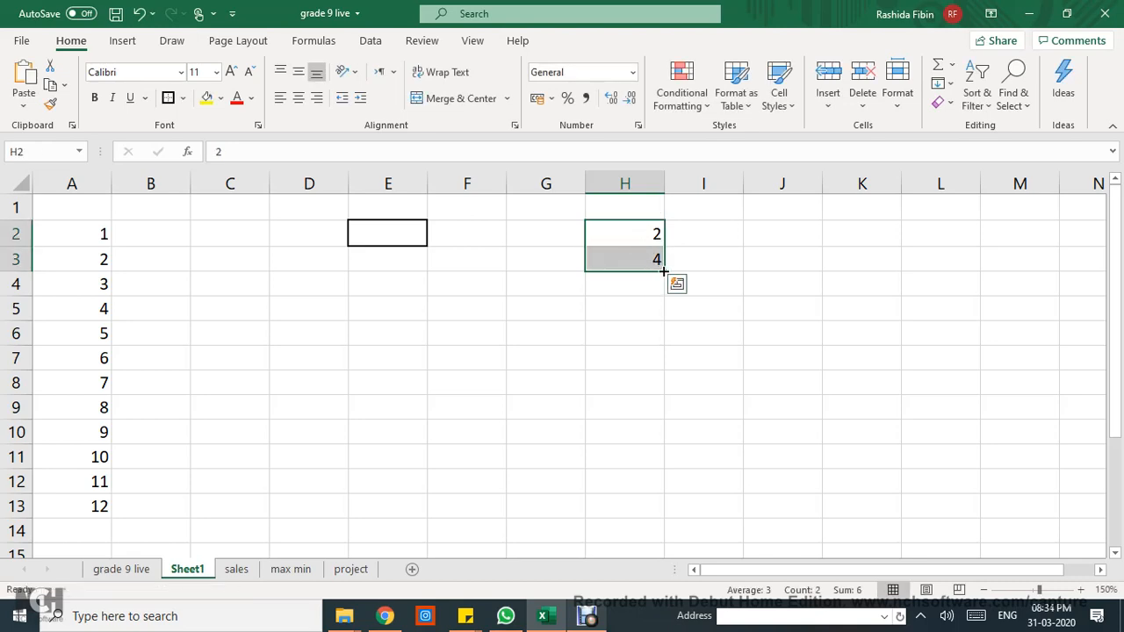
{"action": "left_click_drag", "start_coordinate": [665, 272], "coordinate": [664, 411]}
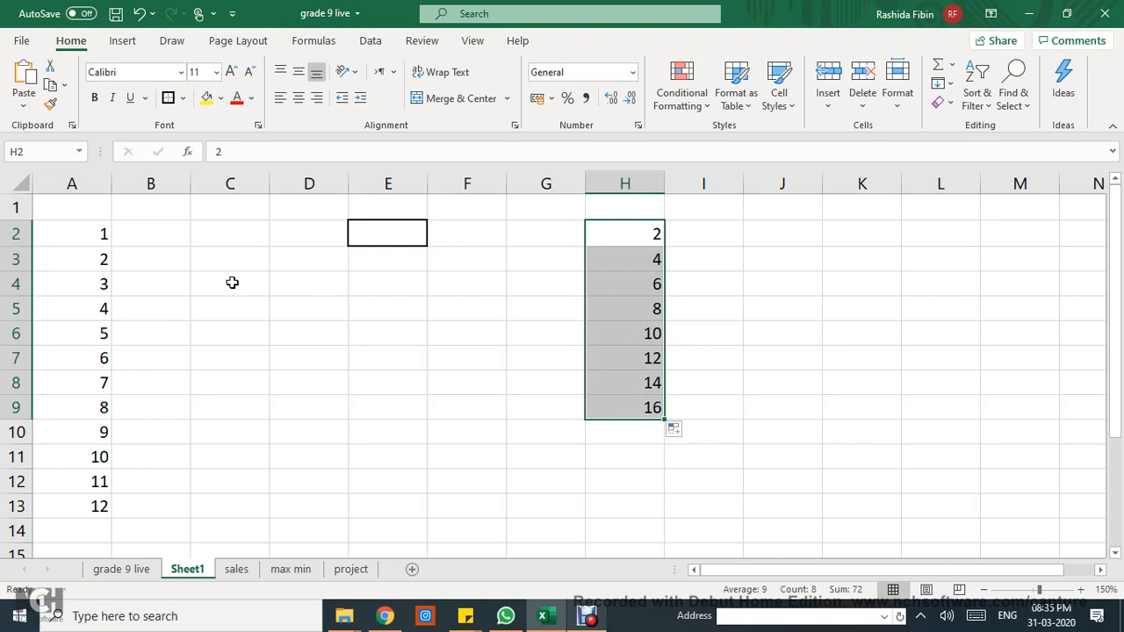
Enter 1 and 2 in cells B2 and B3, and extend the series down to 12 in B13.
{"action": "left_click", "coordinate": [146, 234]}
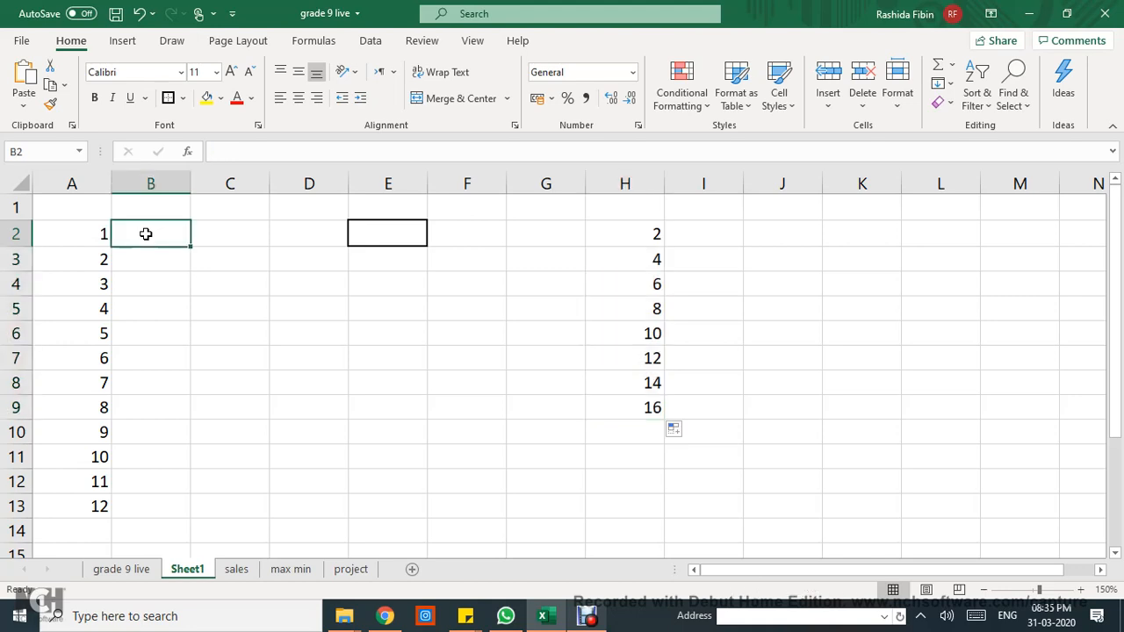
{"action": "type", "text": "1"}
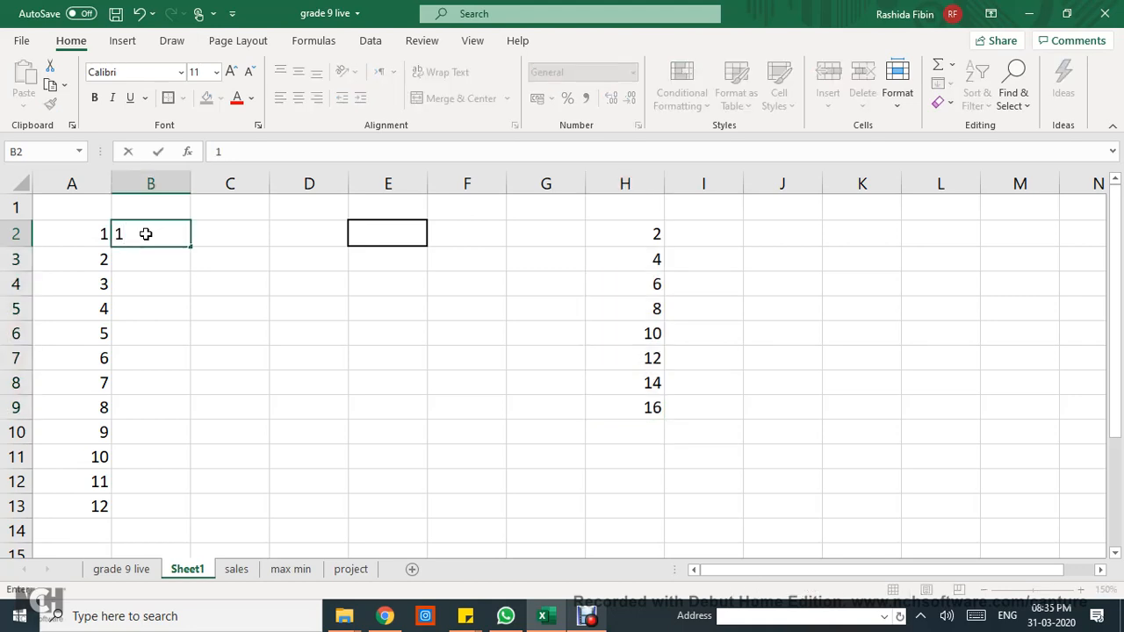
{"action": "key", "text": "Return"}
{"action": "type", "text": "2"}
{"action": "key", "text": "Return"}
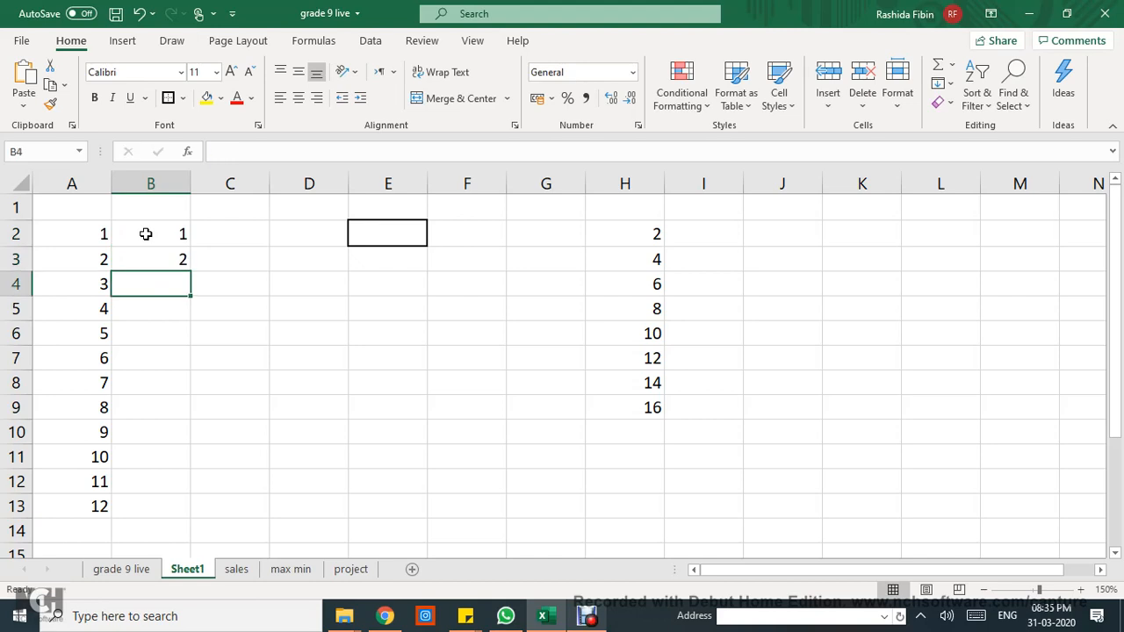
{"action": "left_click_drag", "start_coordinate": [146, 233], "coordinate": [150, 276]}
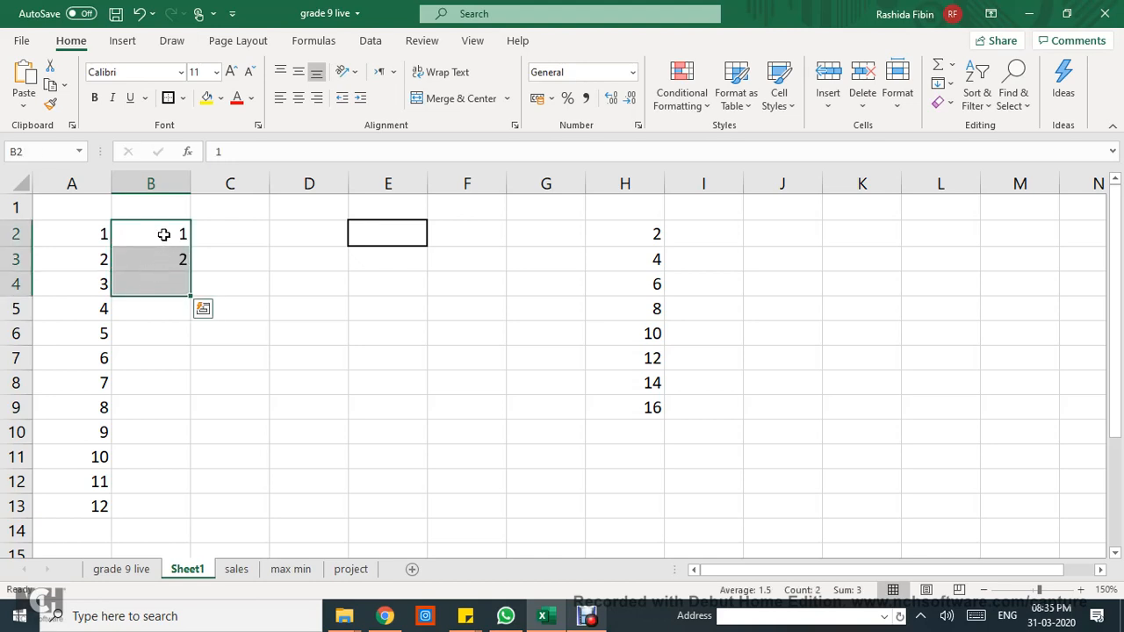
{"action": "left_click", "coordinate": [163, 235]}
{"action": "left_click", "coordinate": [158, 258]}
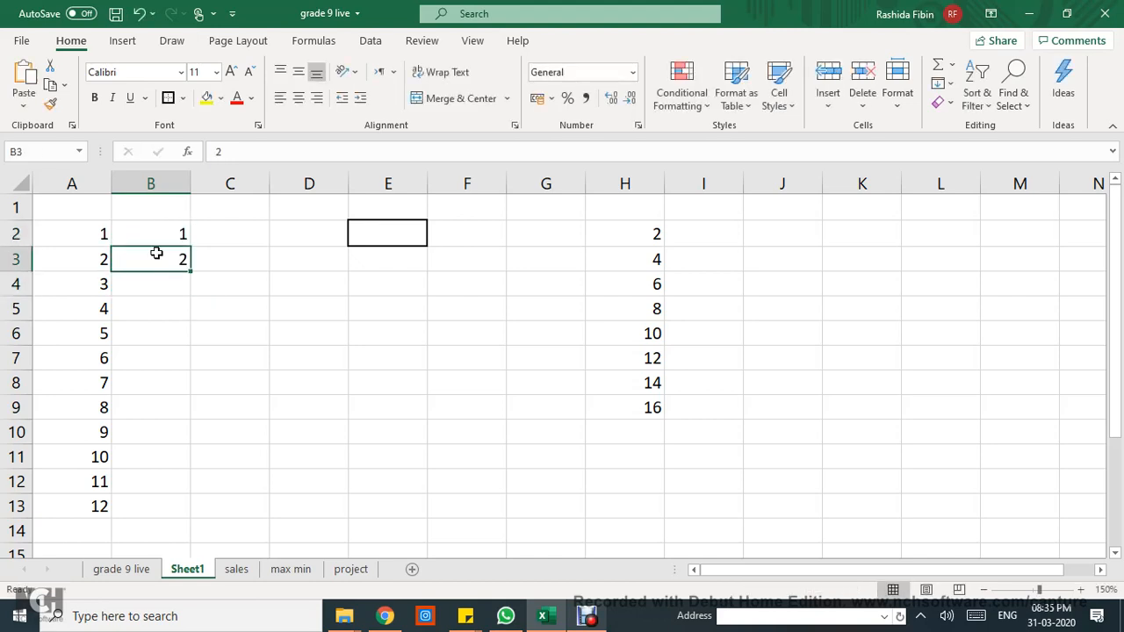
{"action": "left_click_drag", "start_coordinate": [155, 234], "coordinate": [180, 509]}
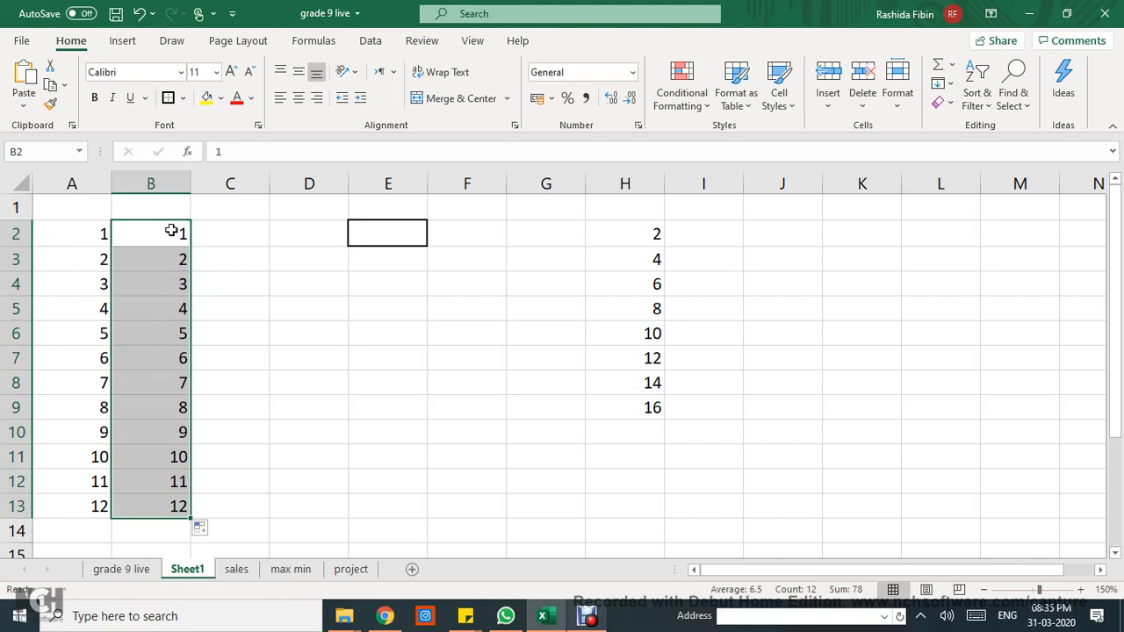
Change the column B values to 22 in B3, 44 in B5, 66 in B7 and 56 in B9.
{"action": "left_click", "coordinate": [166, 267]}
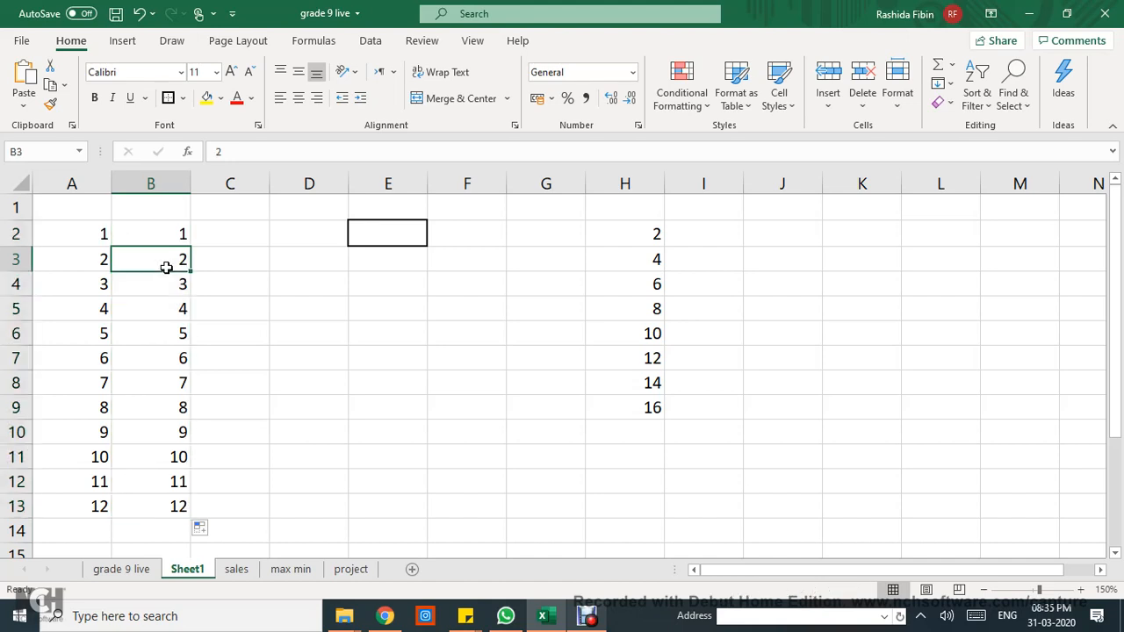
{"action": "double_click", "coordinate": [166, 267]}
{"action": "type", "text": "2"}
{"action": "left_click", "coordinate": [164, 308]}
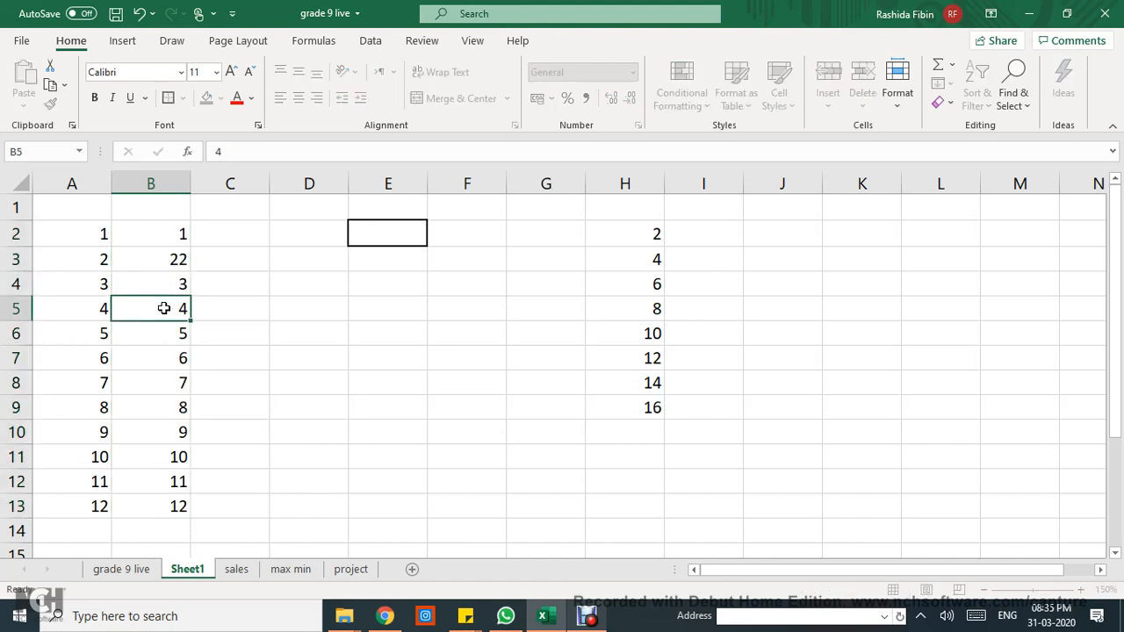
{"action": "double_click", "coordinate": [164, 308]}
{"action": "type", "text": "4"}
{"action": "left_click", "coordinate": [161, 366]}
{"action": "double_click", "coordinate": [160, 366]}
{"action": "type", "text": "6"}
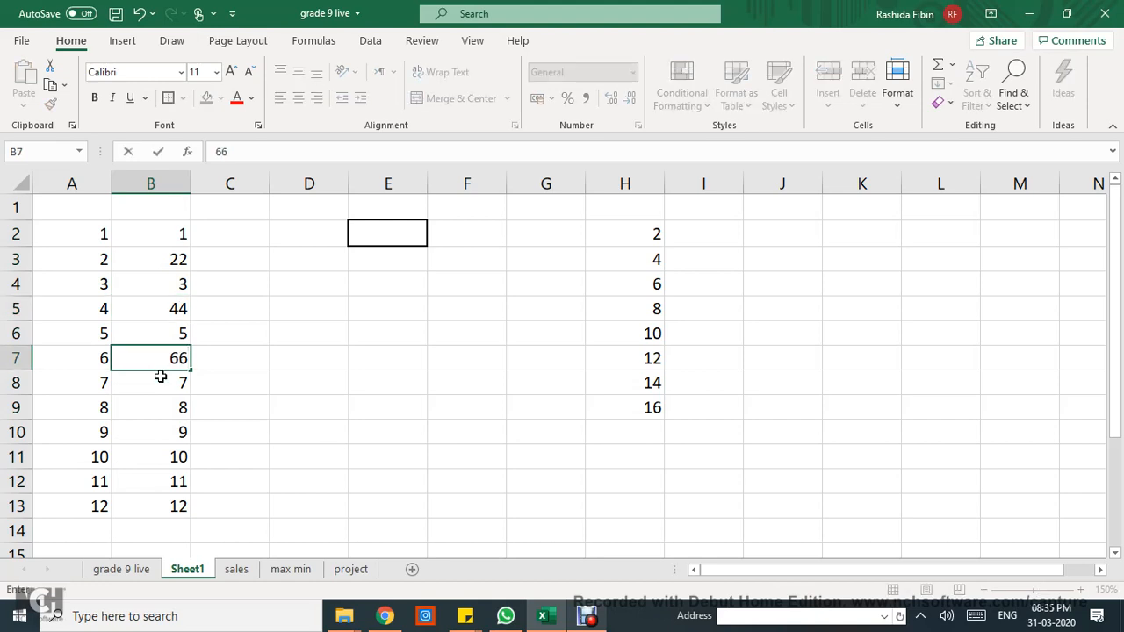
{"action": "left_click", "coordinate": [161, 405]}
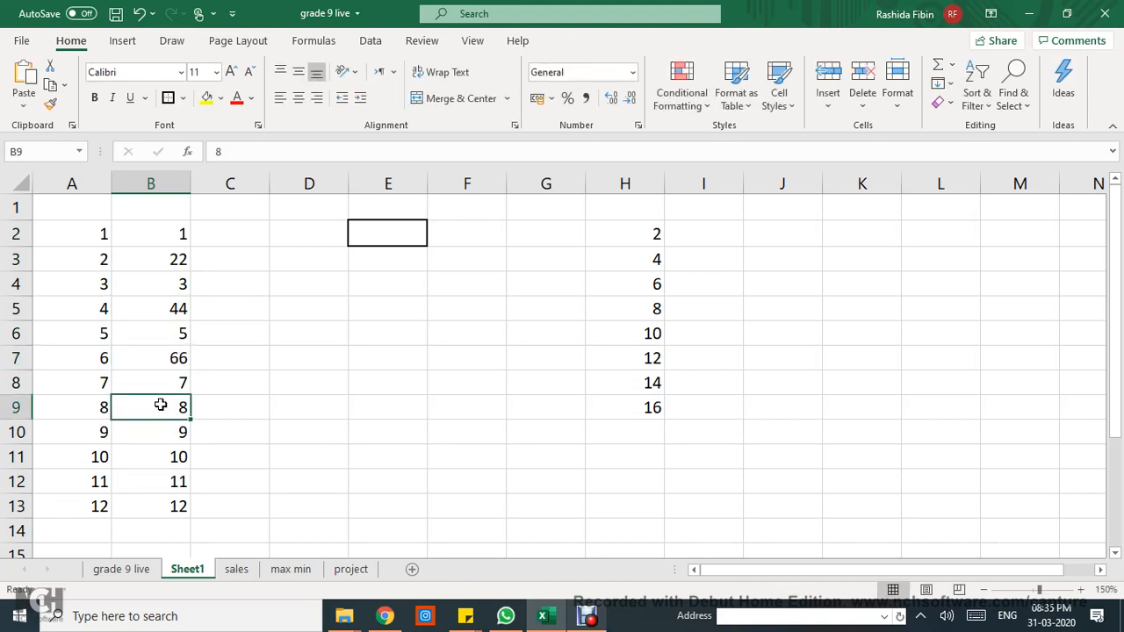
{"action": "type", "text": "56"}
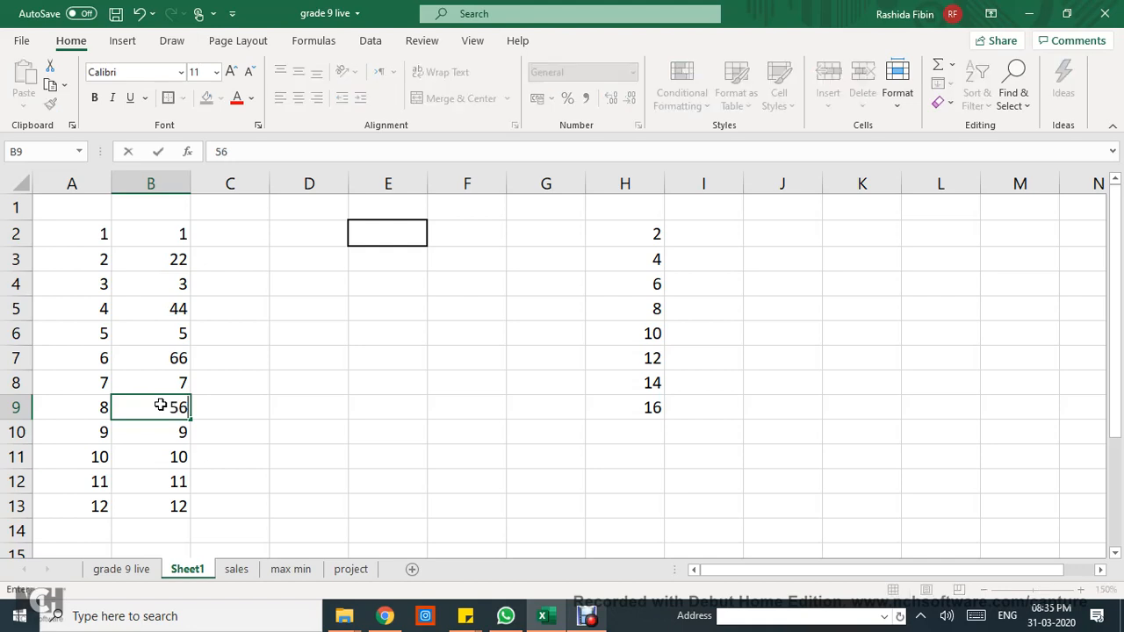
Enter the formula =A2*B2 in cell C2 to multiply the first pair of values, and reselect that cell.
{"action": "left_click", "coordinate": [243, 225]}
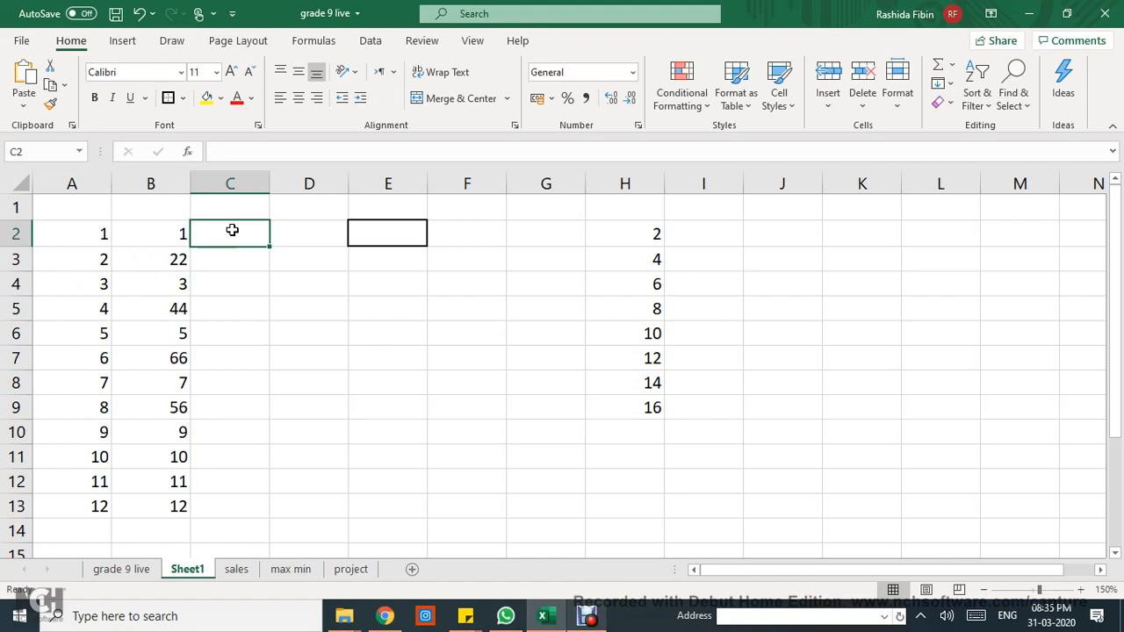
{"action": "type", "text": "="}
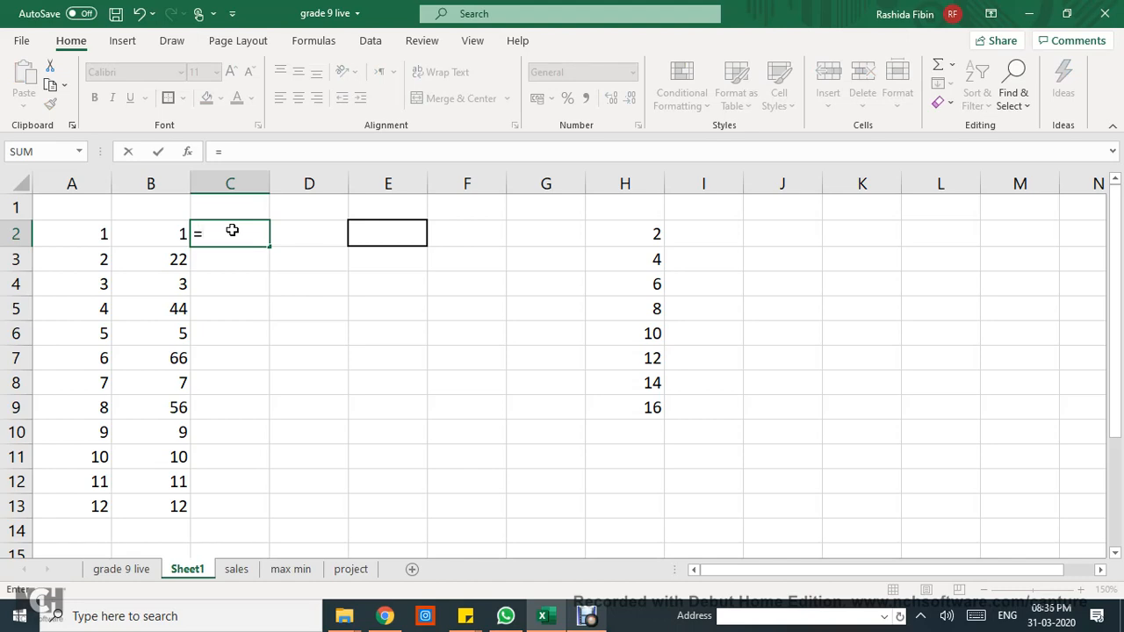
{"action": "left_click", "coordinate": [79, 234]}
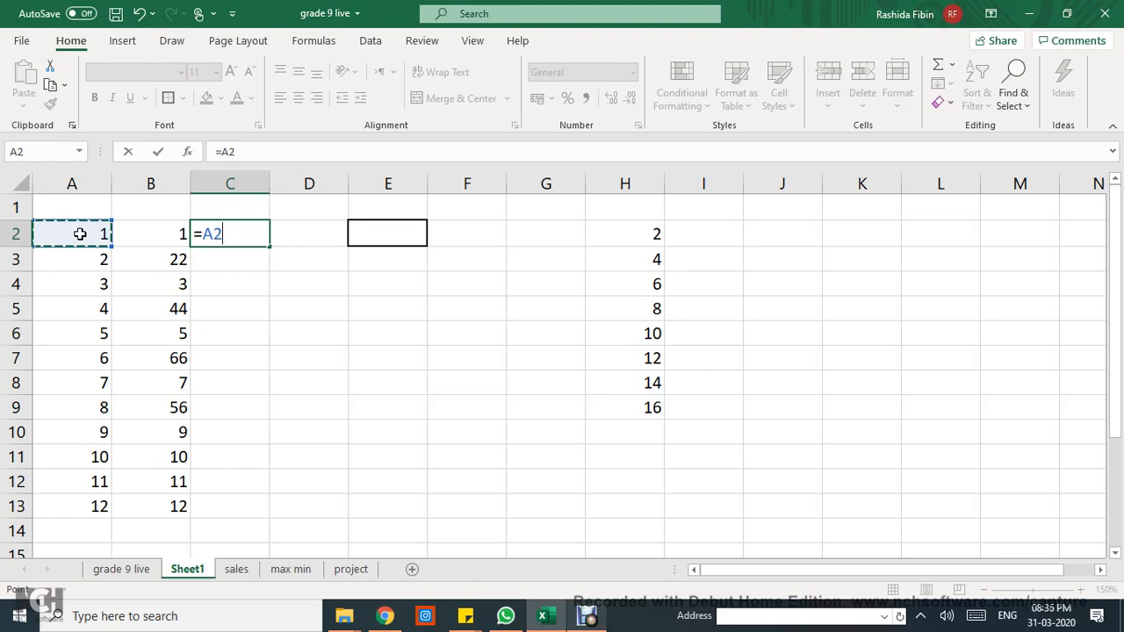
{"action": "type", "text": "*"}
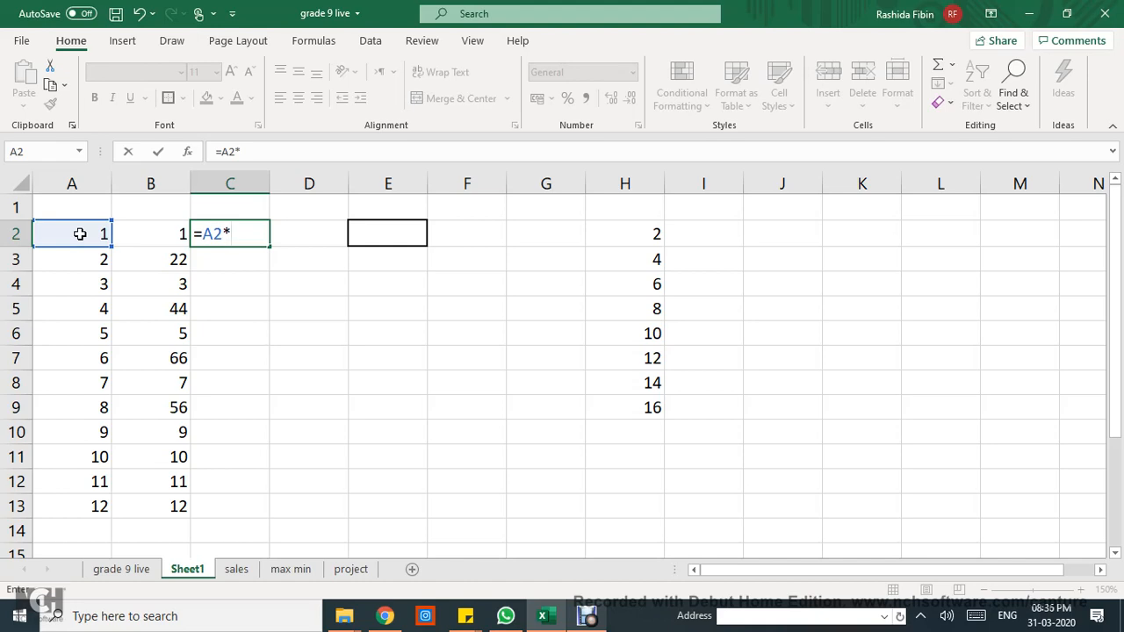
{"action": "left_click", "coordinate": [153, 242]}
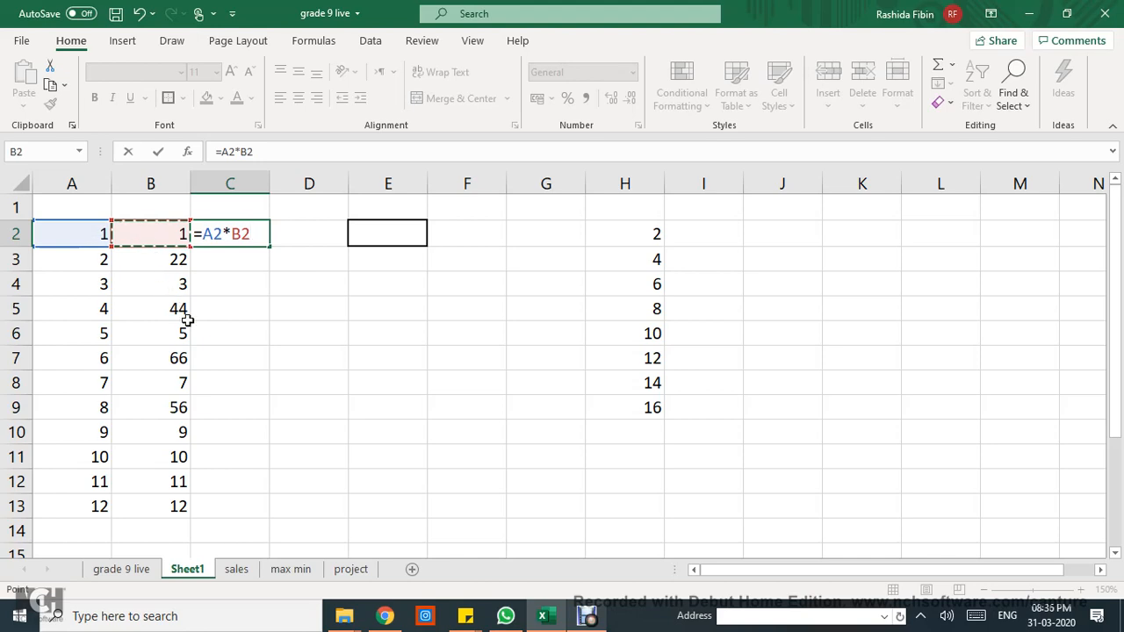
{"action": "key", "text": "Return"}
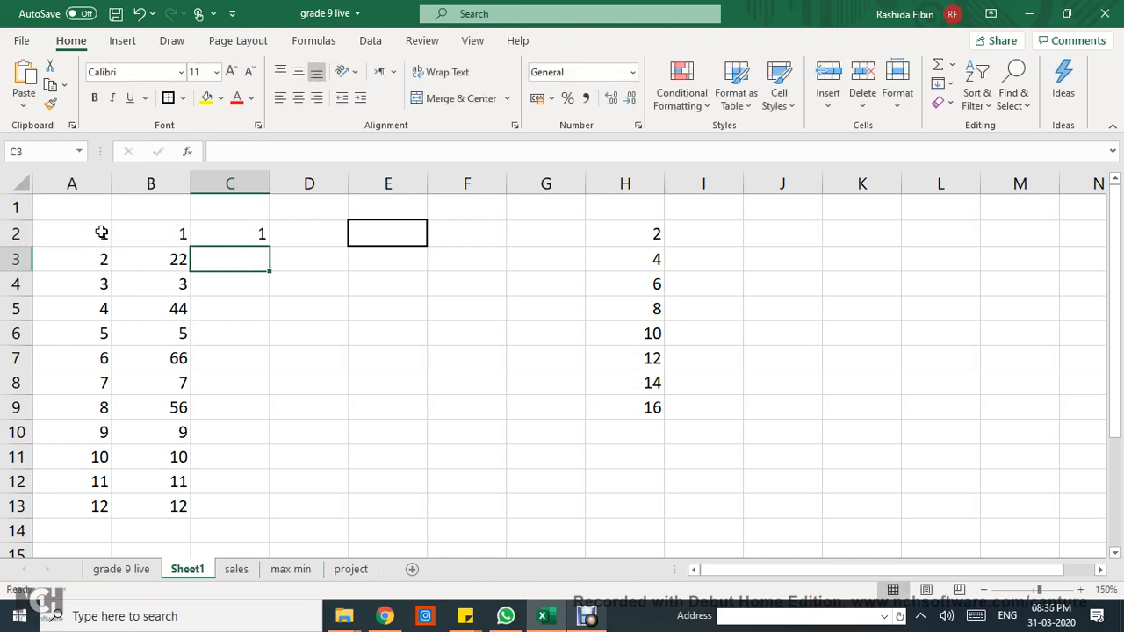
{"action": "left_click", "coordinate": [243, 229]}
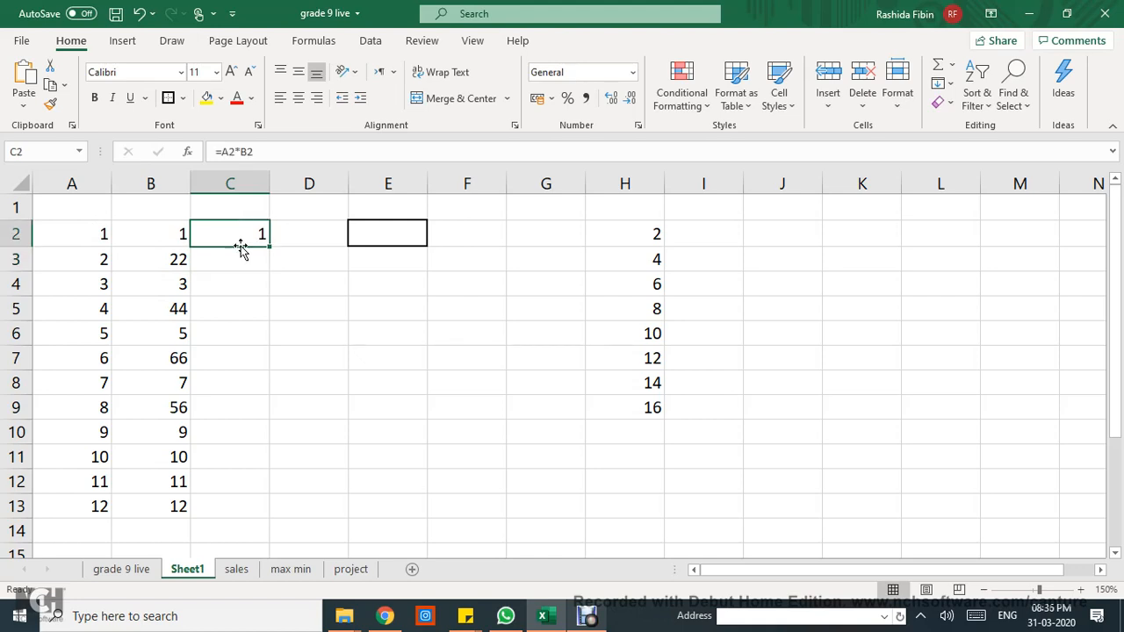
Copy the multiplication formula from C2 down through C13, and select C5 to check its copied formula.
{"action": "left_click", "coordinate": [220, 260]}
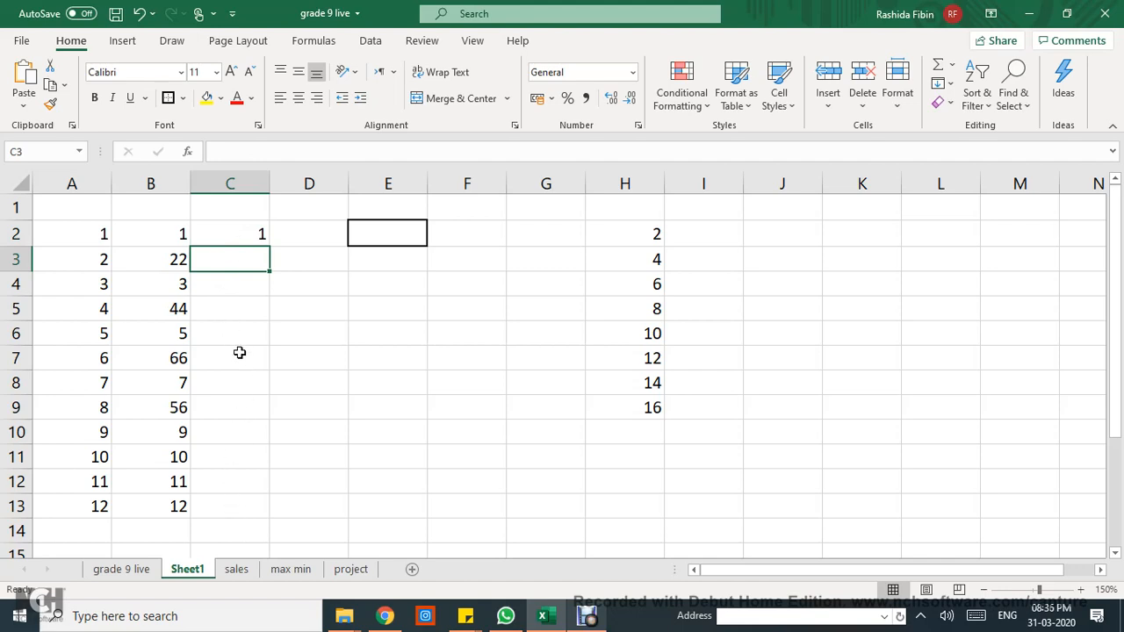
{"action": "left_click", "coordinate": [240, 237]}
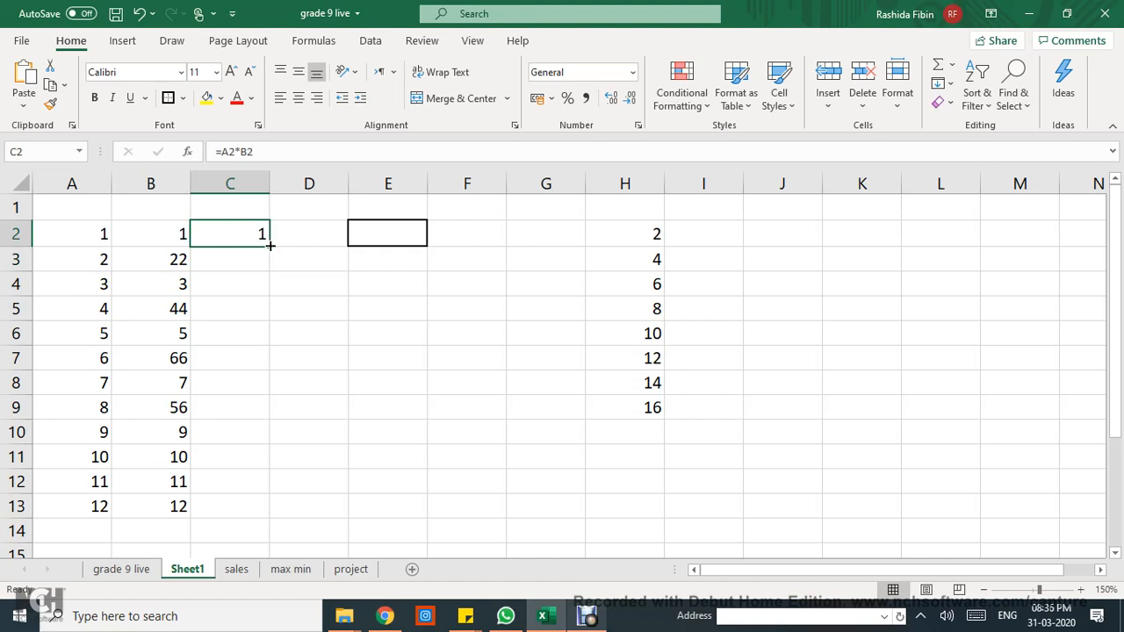
{"action": "left_click_drag", "start_coordinate": [271, 247], "coordinate": [270, 517]}
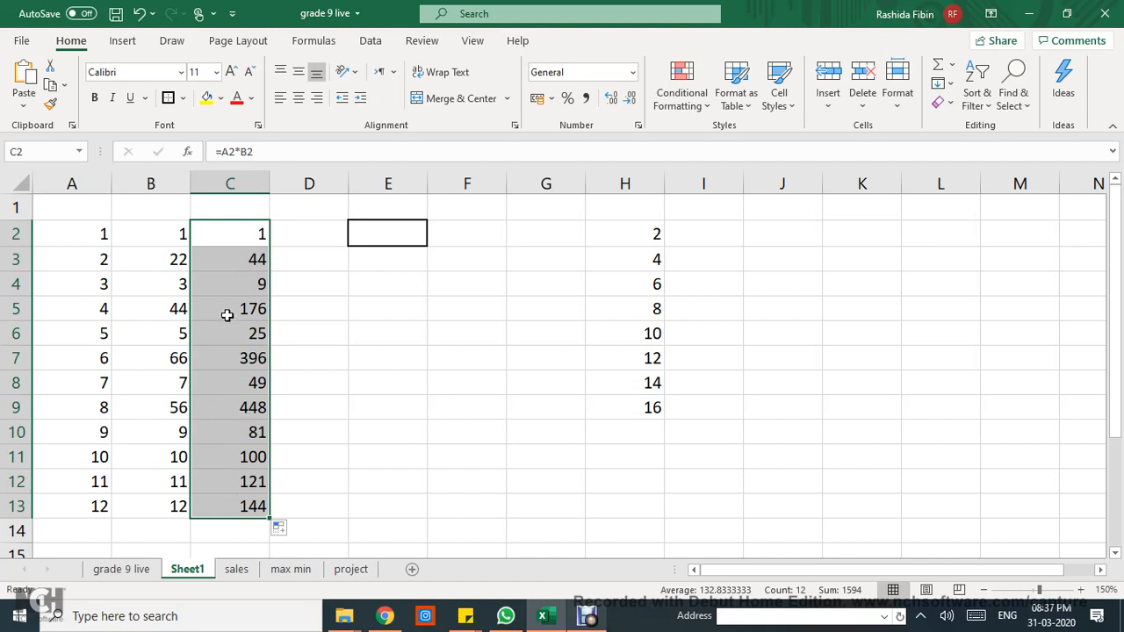
{"action": "left_click", "coordinate": [226, 311]}
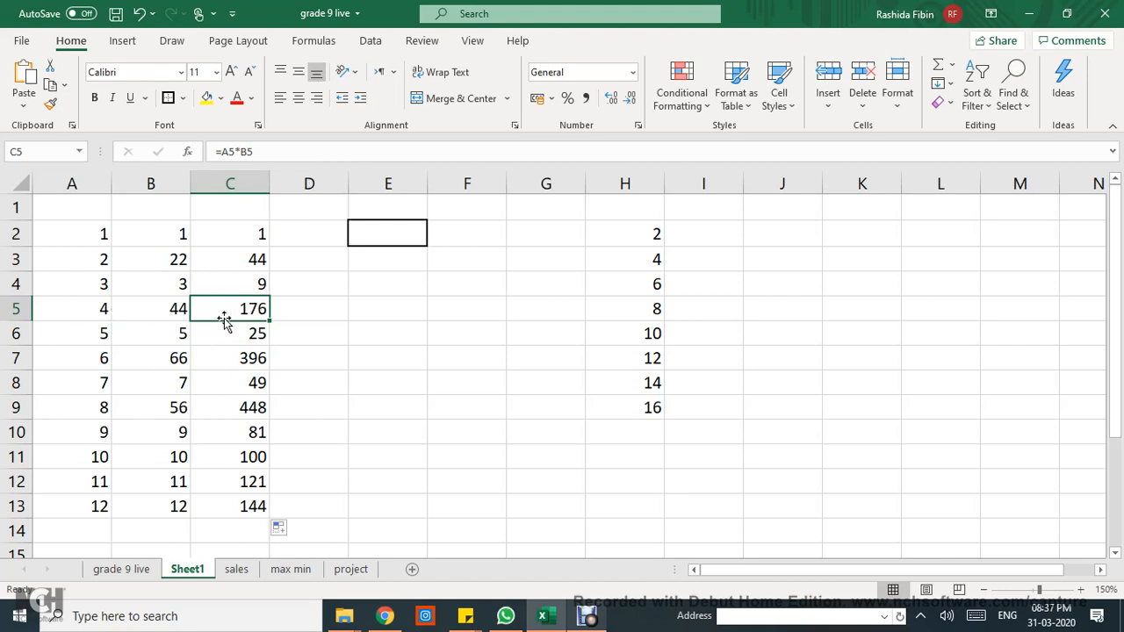
Display the sheet's formulas instead of their results and examine the cell references in column C, starting with C2.
{"action": "left_click", "coordinate": [316, 40]}
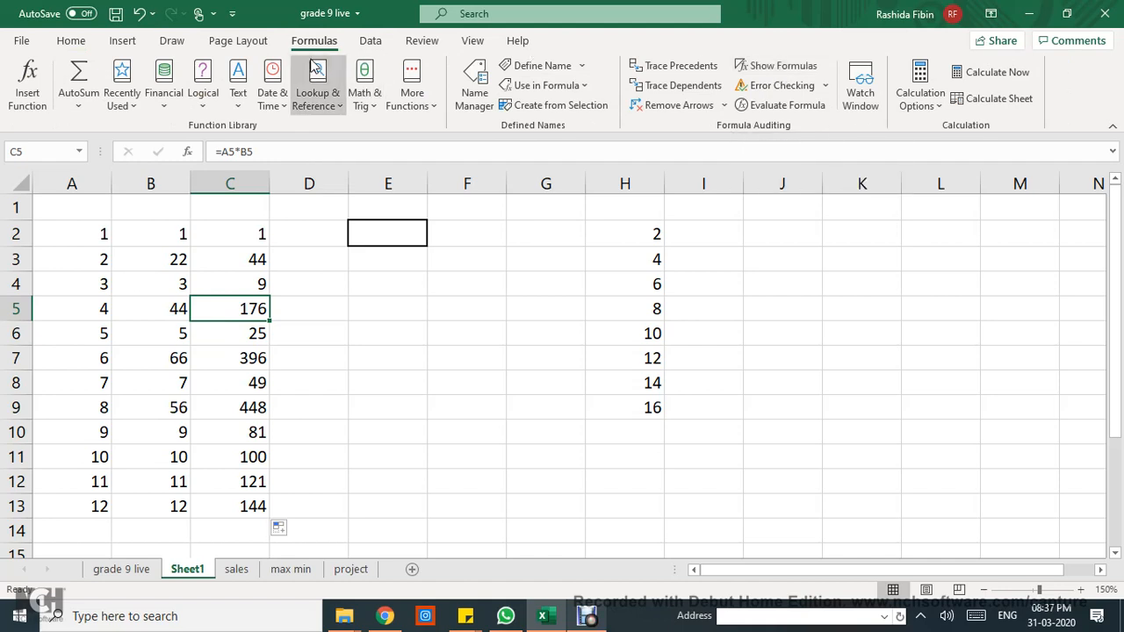
{"action": "left_click", "coordinate": [782, 66]}
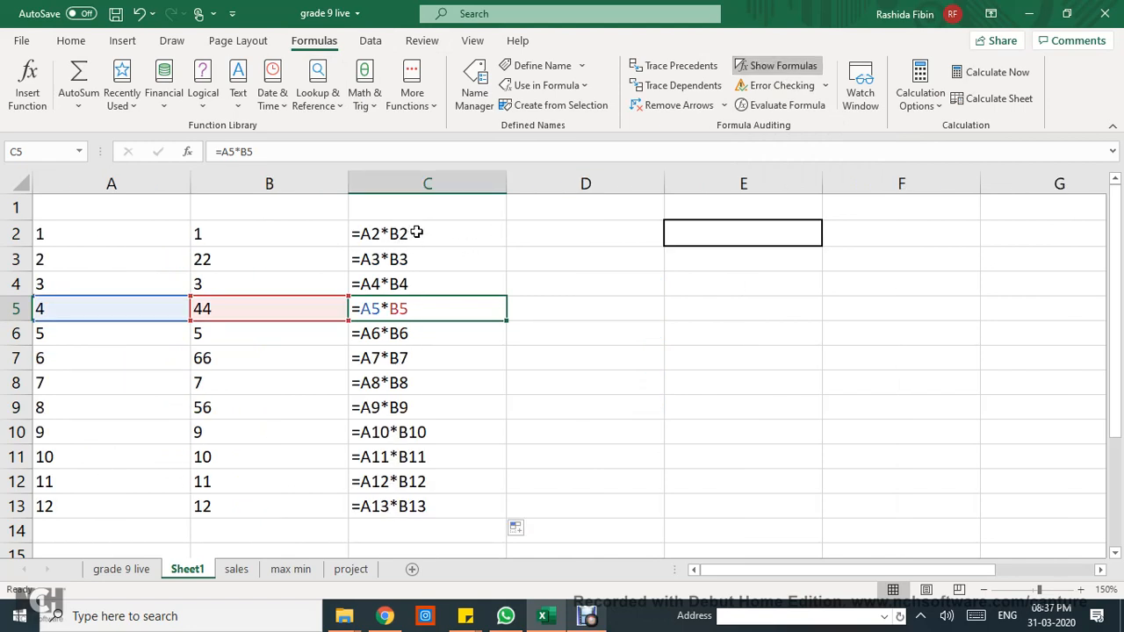
{"action": "left_click", "coordinate": [367, 236]}
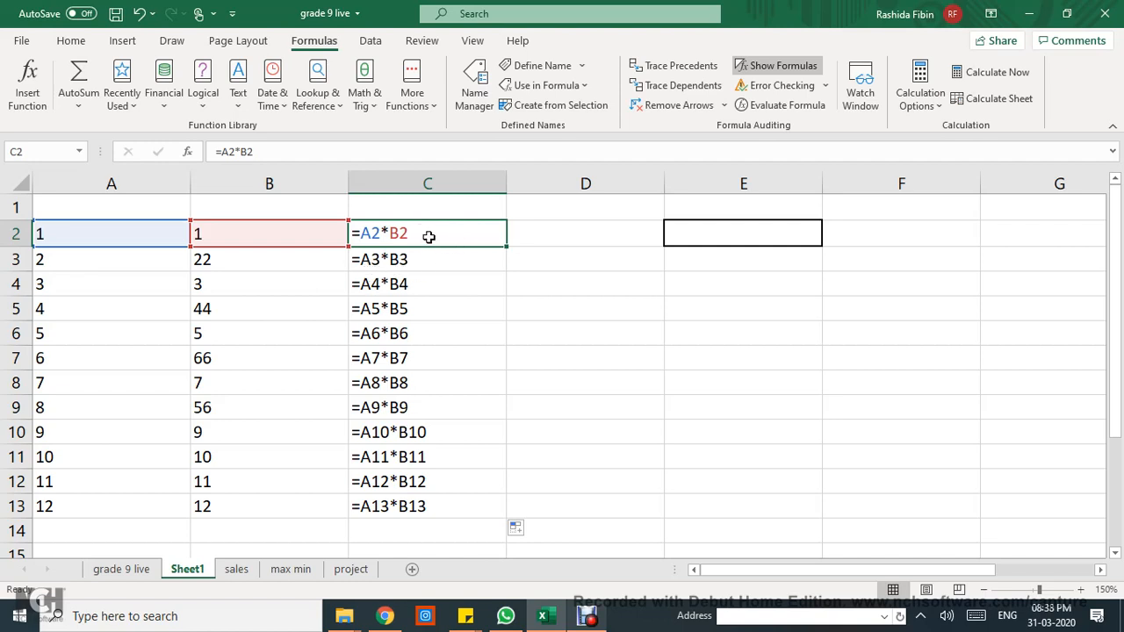
Enter the label RELATIVE REFERENCE in cell D5, beside the column C formulas.
{"action": "left_click", "coordinate": [531, 319]}
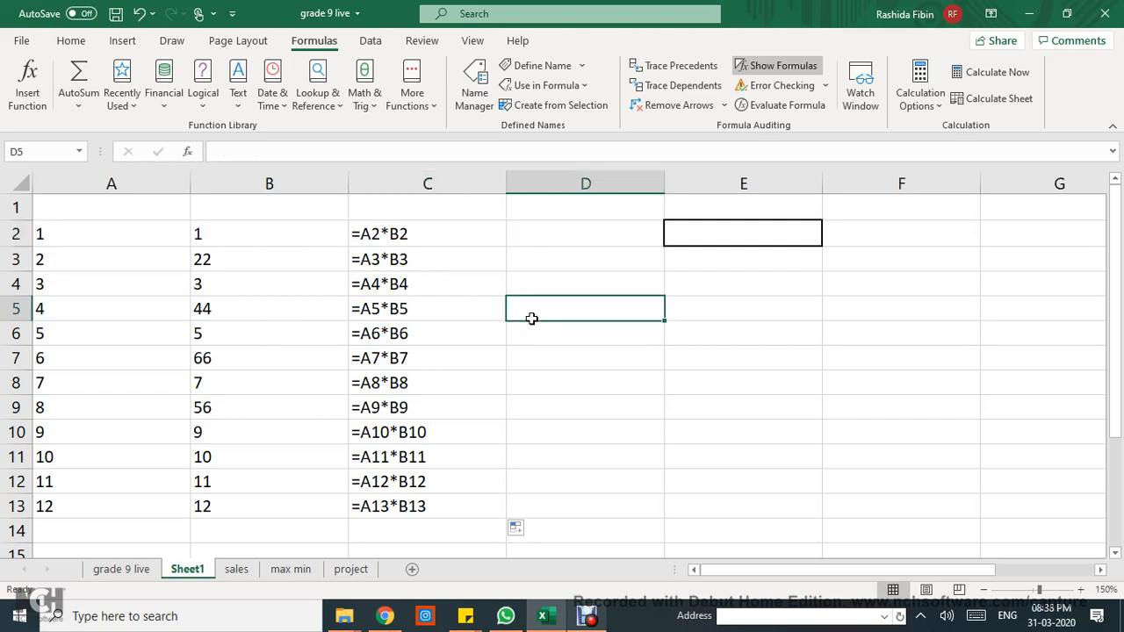
{"action": "type", "text": "R"}
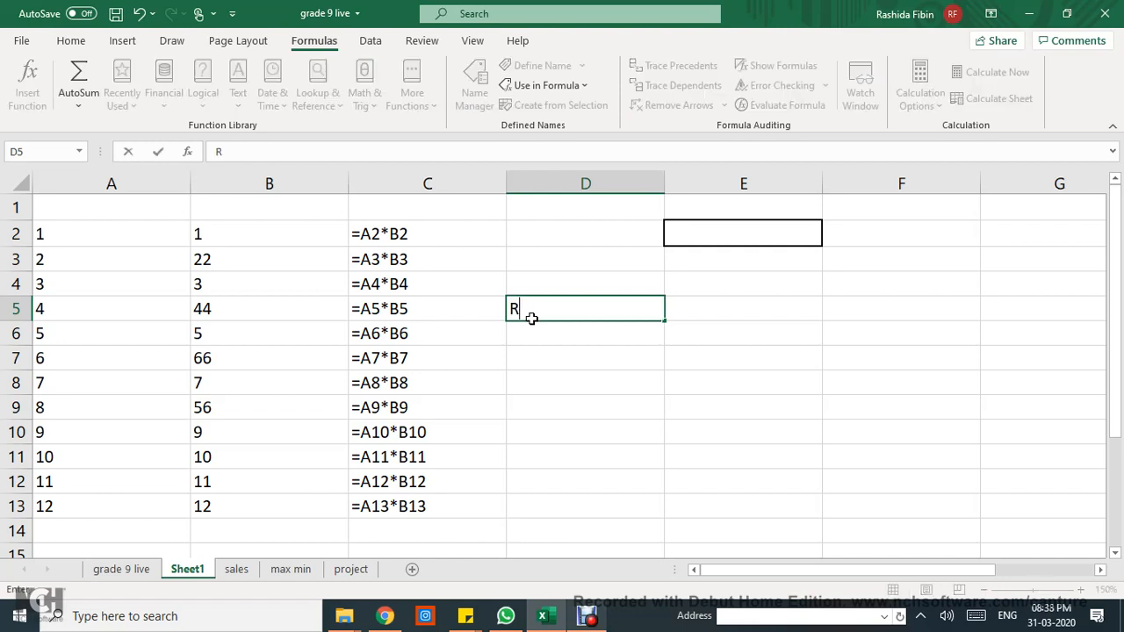
{"action": "type", "text": "ELATIVE REFE"}
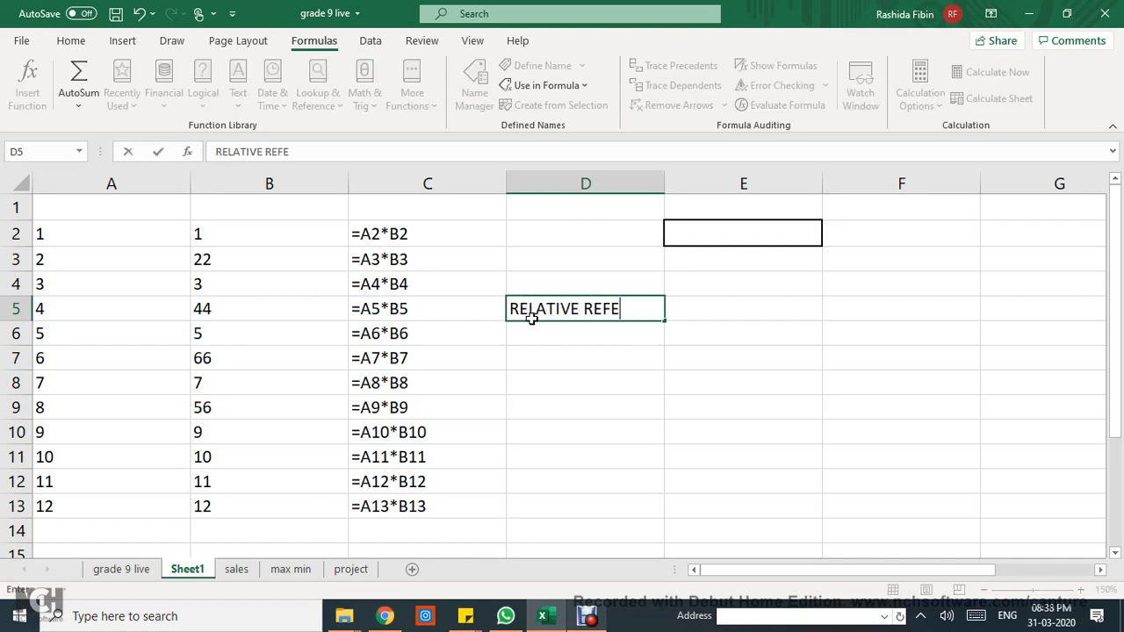
{"action": "type", "text": "RENCE"}
{"action": "left_click", "coordinate": [542, 353]}
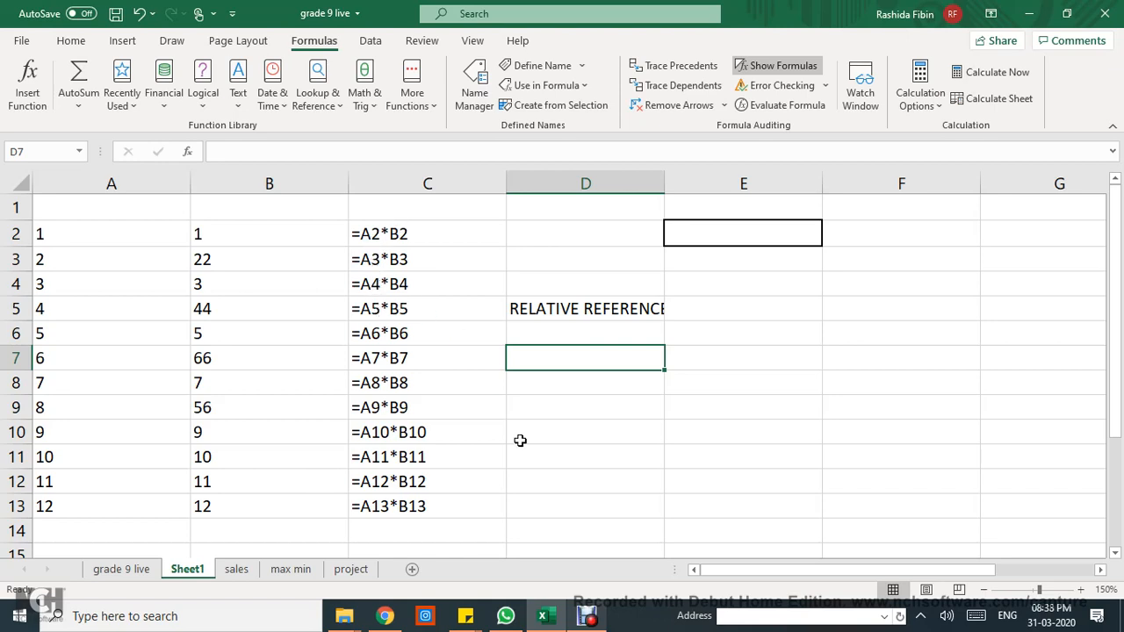
Switch the sheet back to showing results and enter 2 in the bordered cell E2.
{"action": "left_click", "coordinate": [774, 61]}
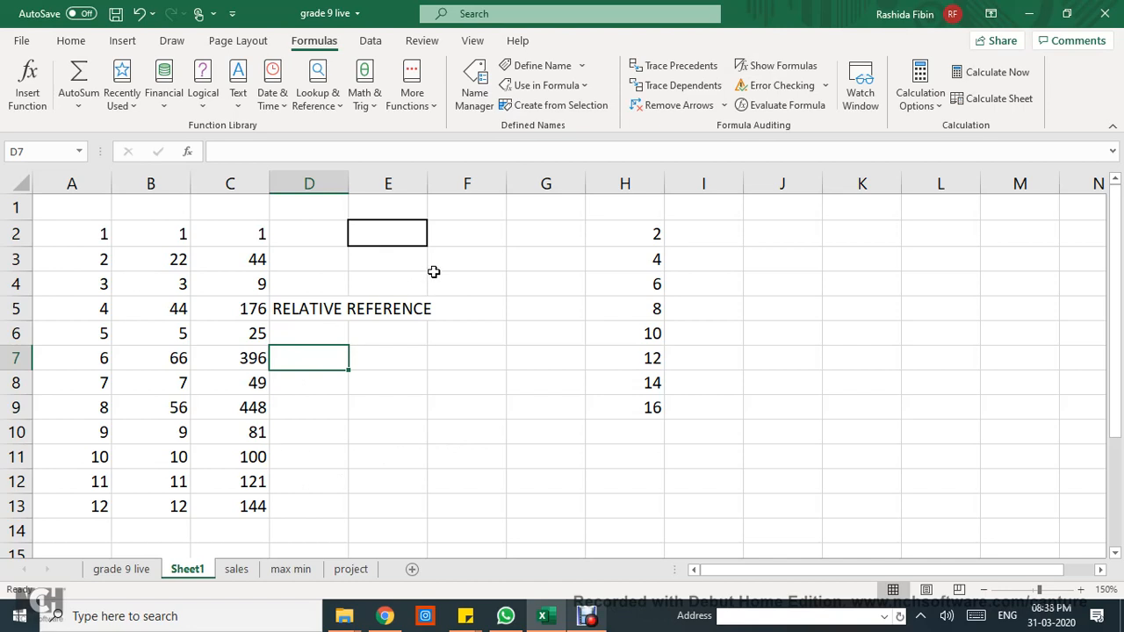
{"action": "left_click", "coordinate": [401, 239]}
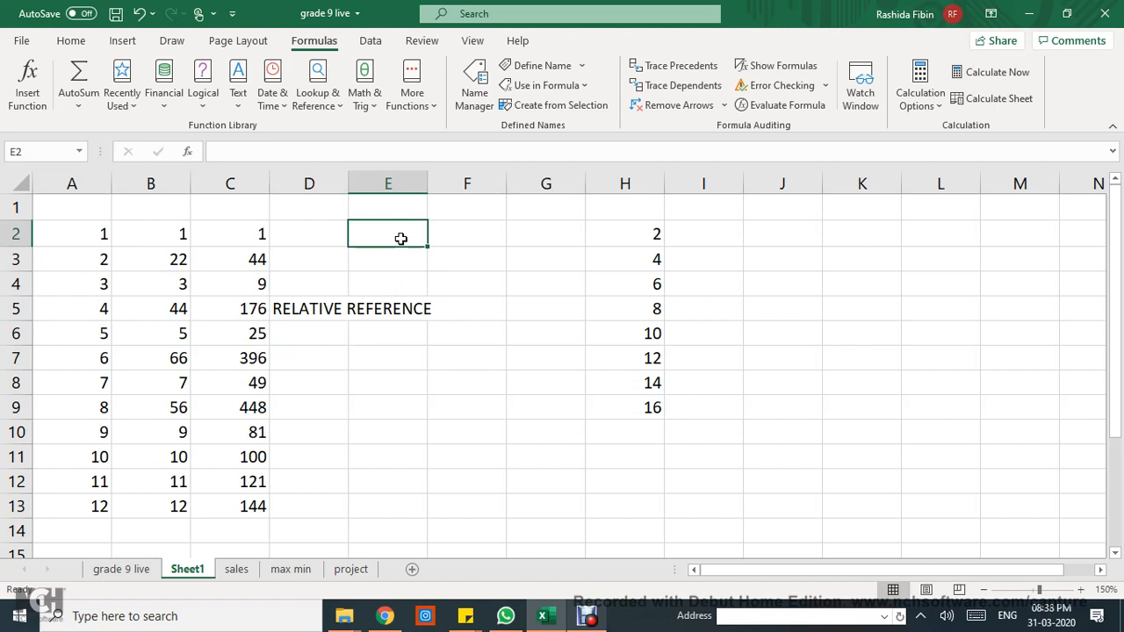
{"action": "type", "text": "2"}
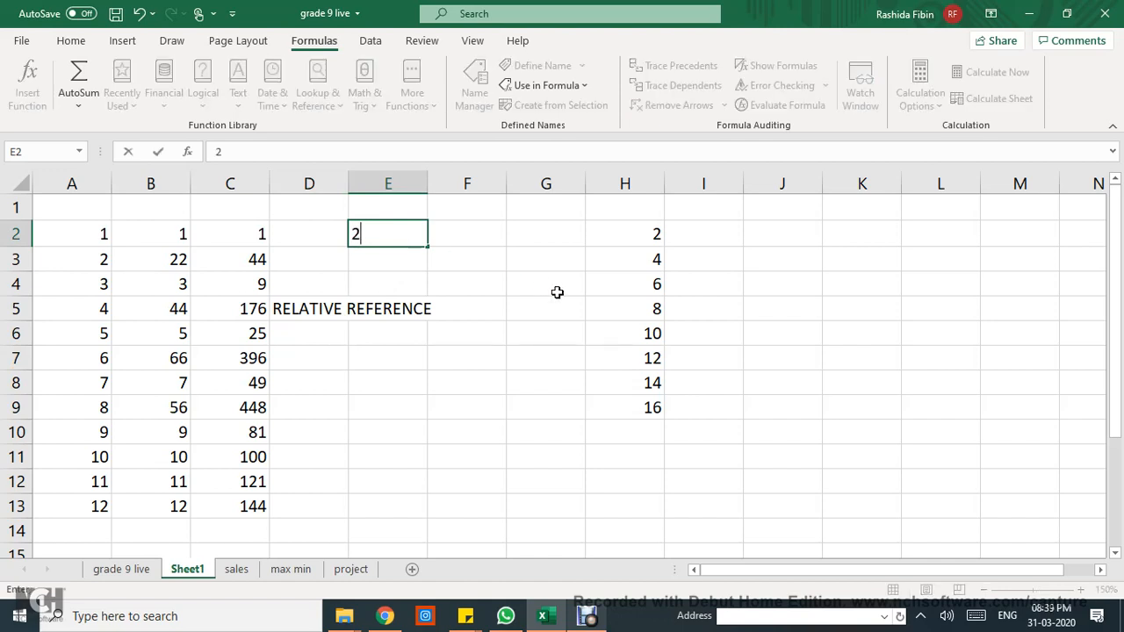
{"action": "left_click", "coordinate": [507, 281]}
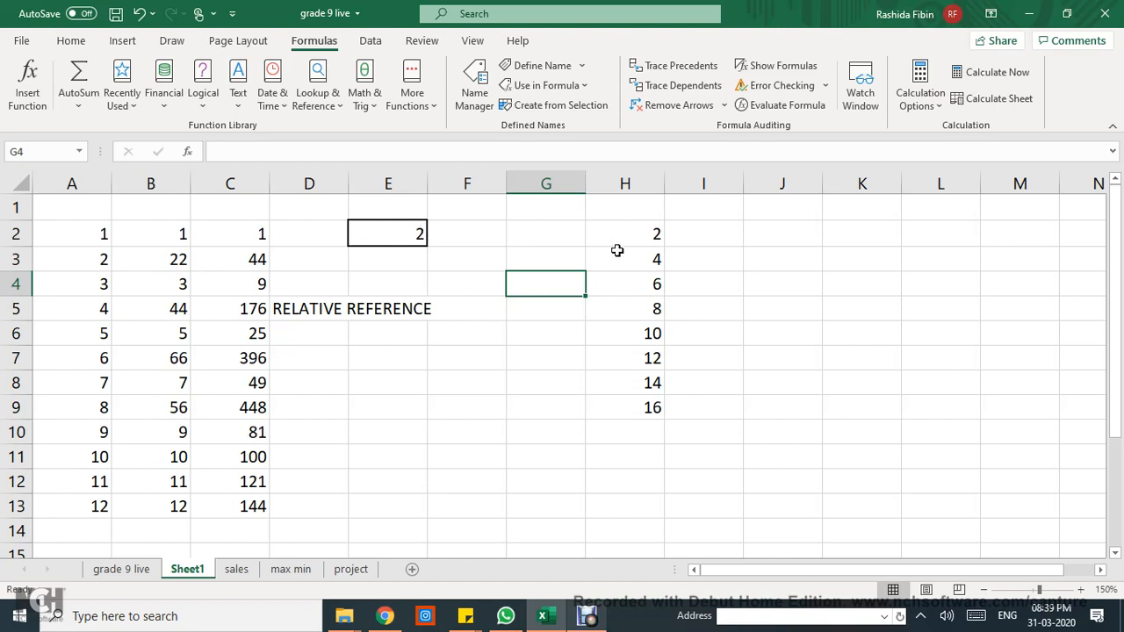
Enter the formula =H2*$E$2 in cell I2 to multiply the first even number by the fixed cell E2.
{"action": "left_click", "coordinate": [630, 227]}
{"action": "left_click_drag", "start_coordinate": [630, 228], "coordinate": [640, 402]}
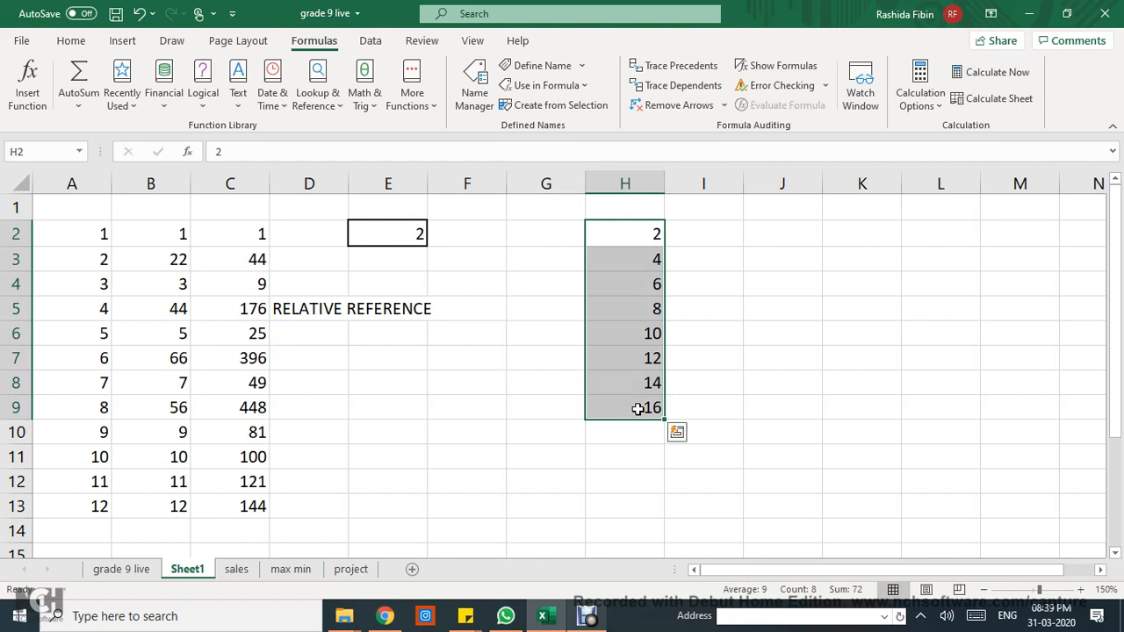
{"action": "left_click", "coordinate": [407, 241]}
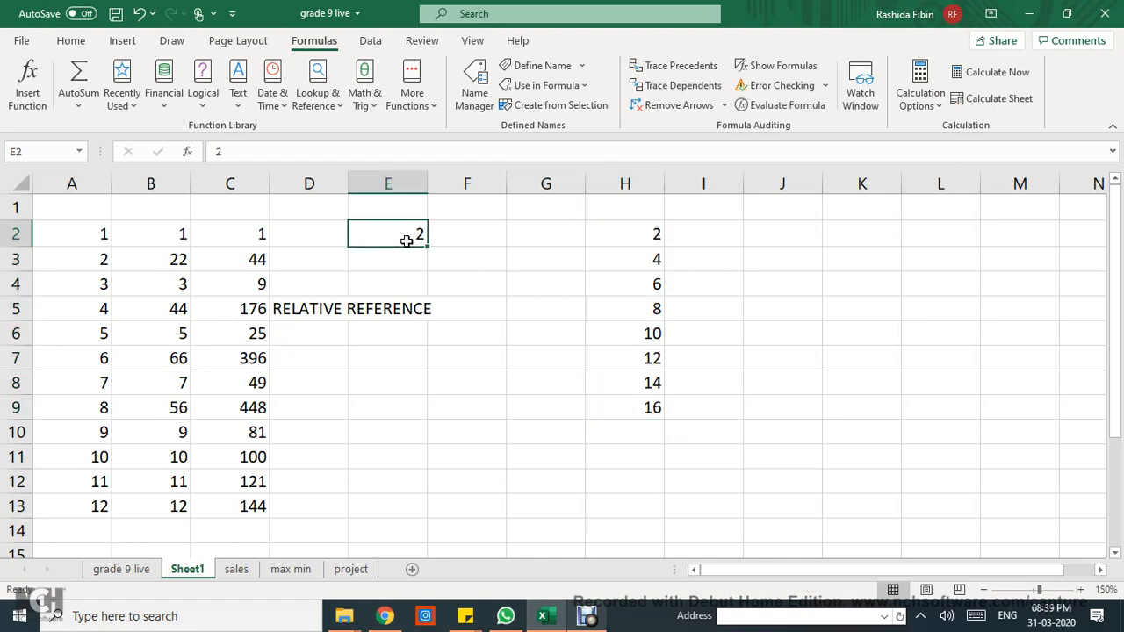
{"action": "left_click", "coordinate": [704, 230]}
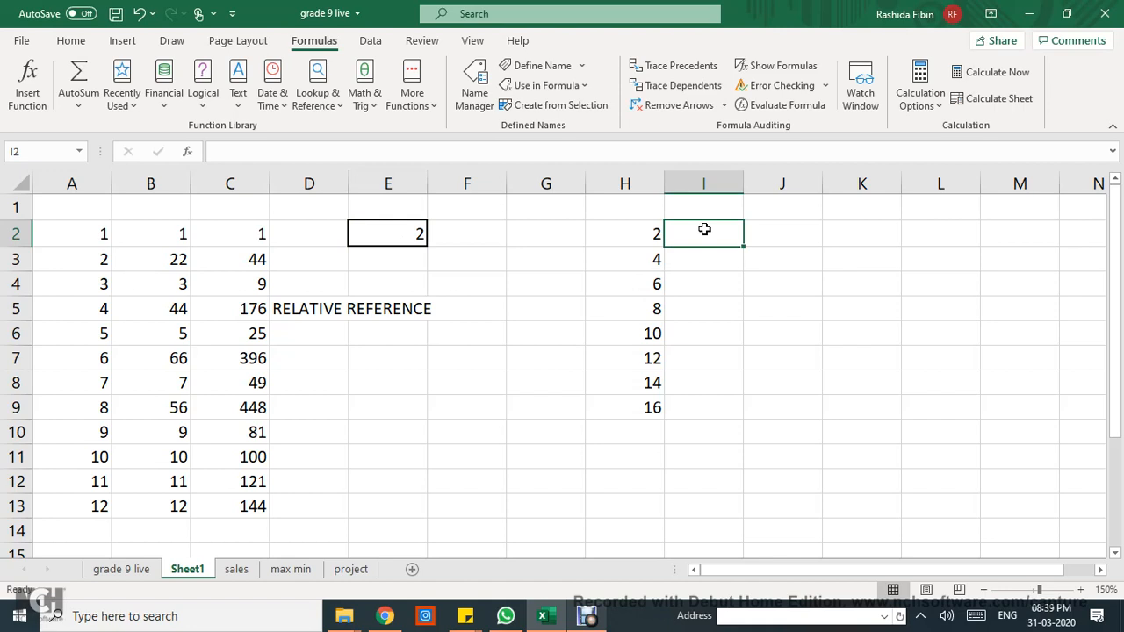
{"action": "type", "text": "="}
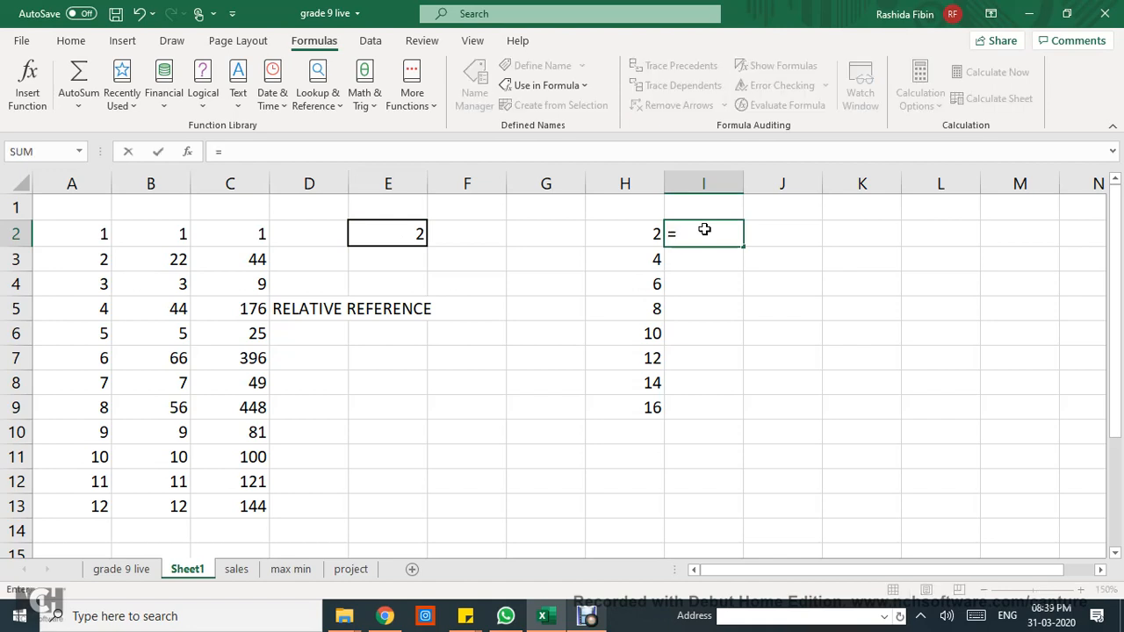
{"action": "left_click", "coordinate": [617, 235]}
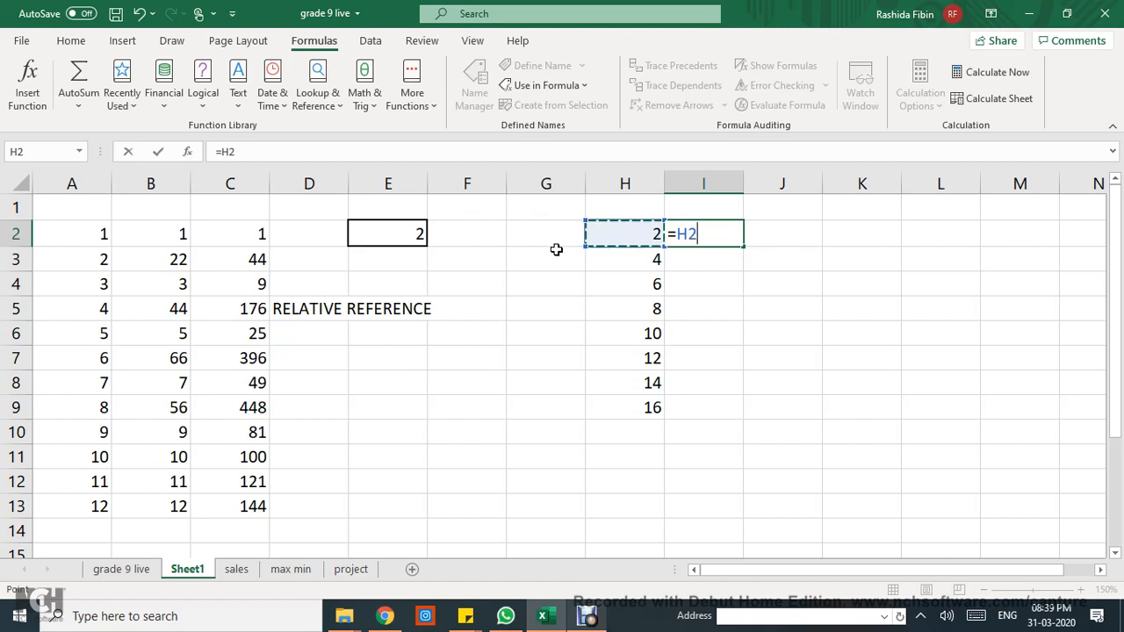
{"action": "type", "text": "*"}
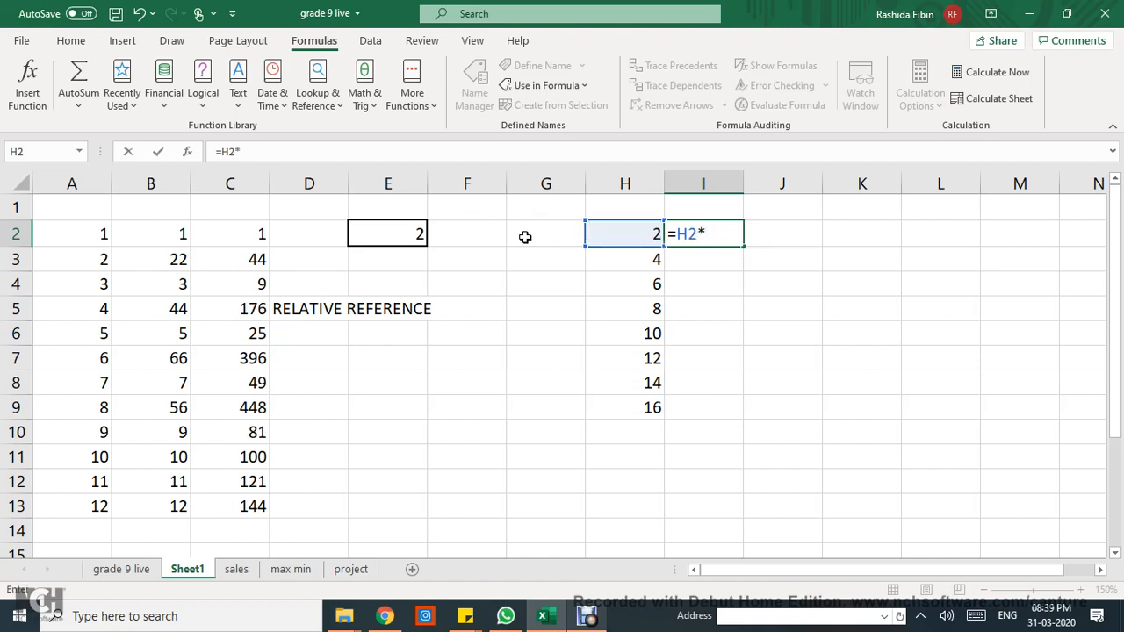
{"action": "left_click", "coordinate": [386, 237]}
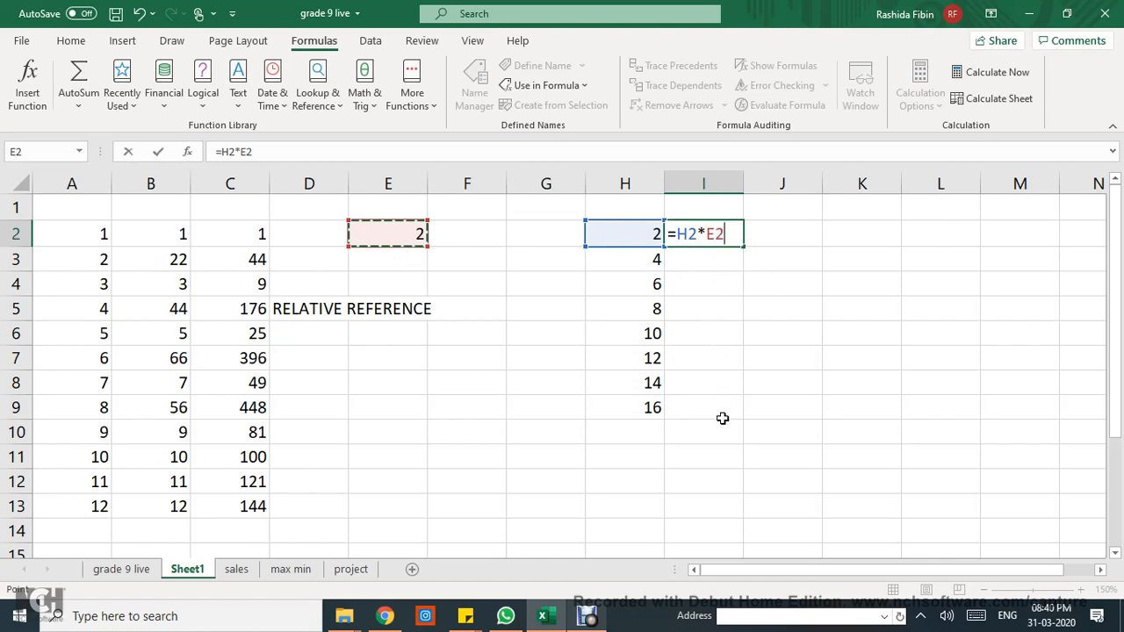
{"action": "left_click", "coordinate": [710, 235]}
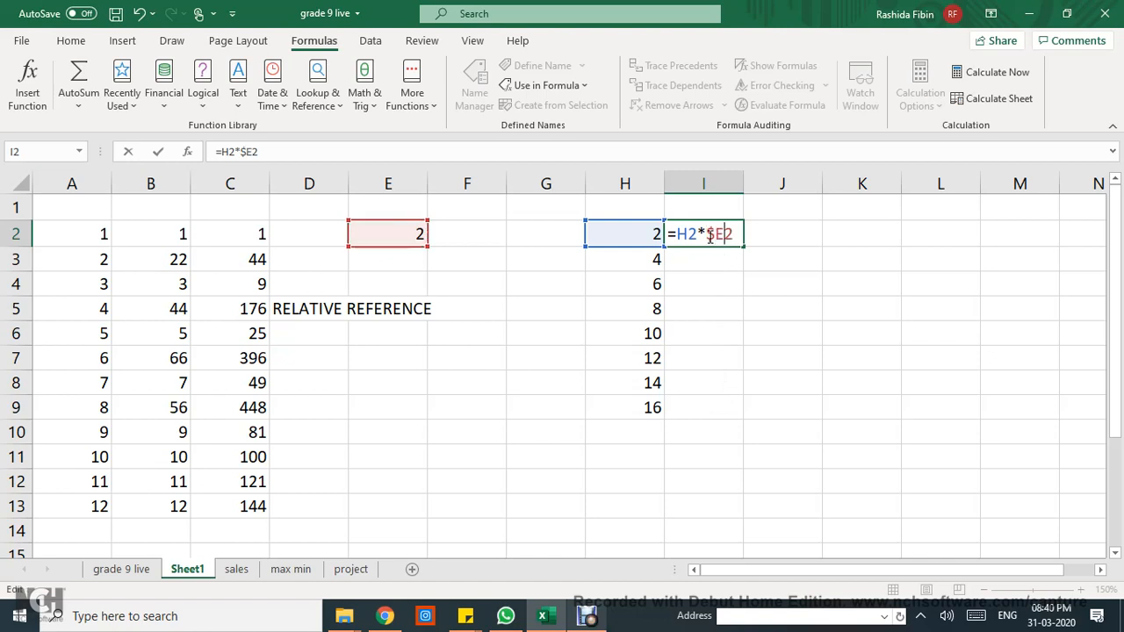
{"action": "type", "text": "$"}
{"action": "left_click", "coordinate": [780, 266]}
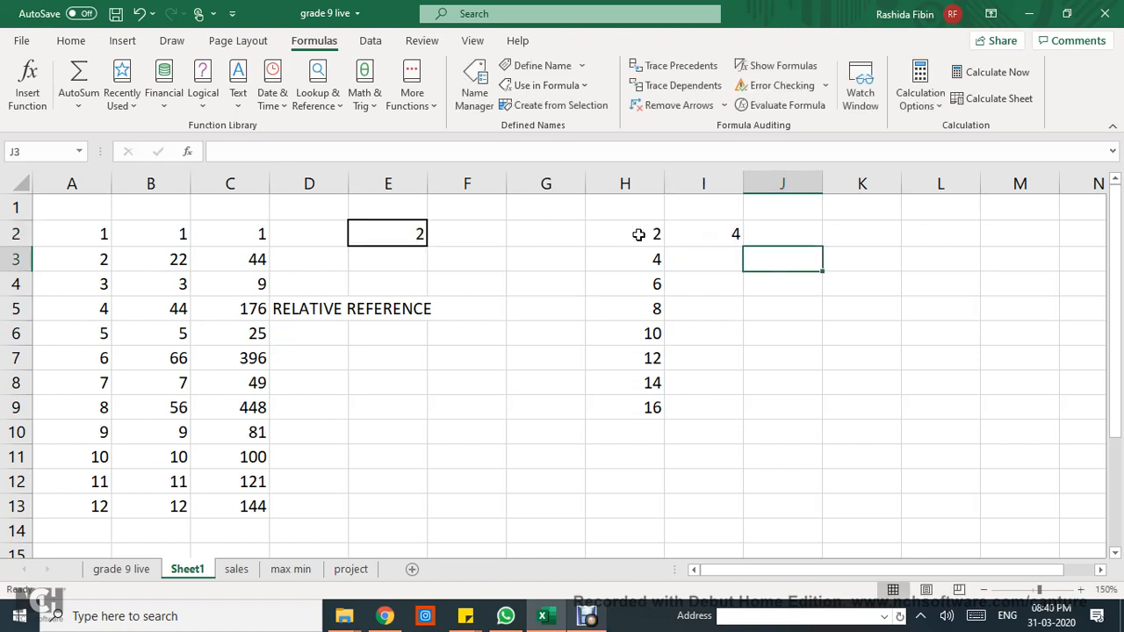
Copy the absolute-reference formula from I2 down through I9, and select I3 to check the copied formula.
{"action": "left_click", "coordinate": [697, 232]}
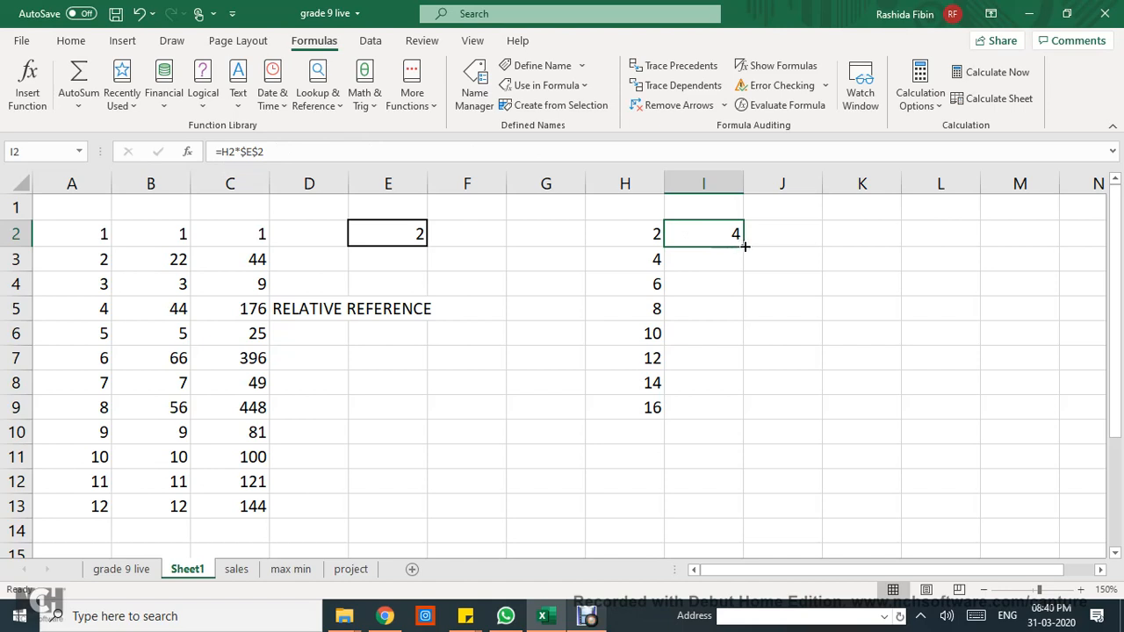
{"action": "left_click_drag", "start_coordinate": [744, 247], "coordinate": [746, 415]}
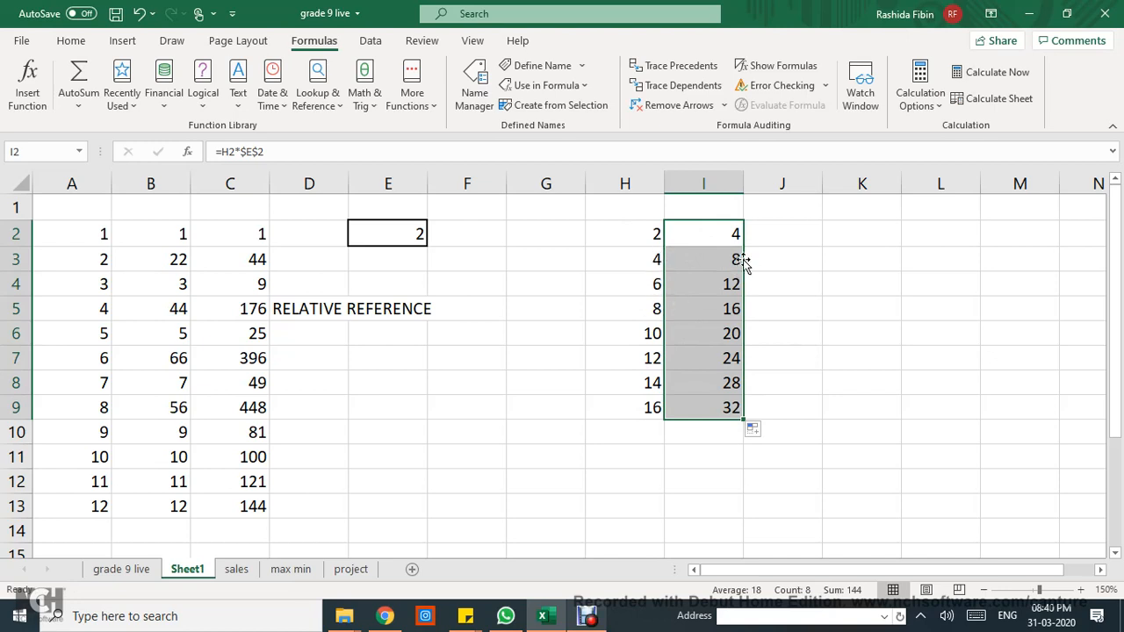
{"action": "left_click", "coordinate": [707, 264]}
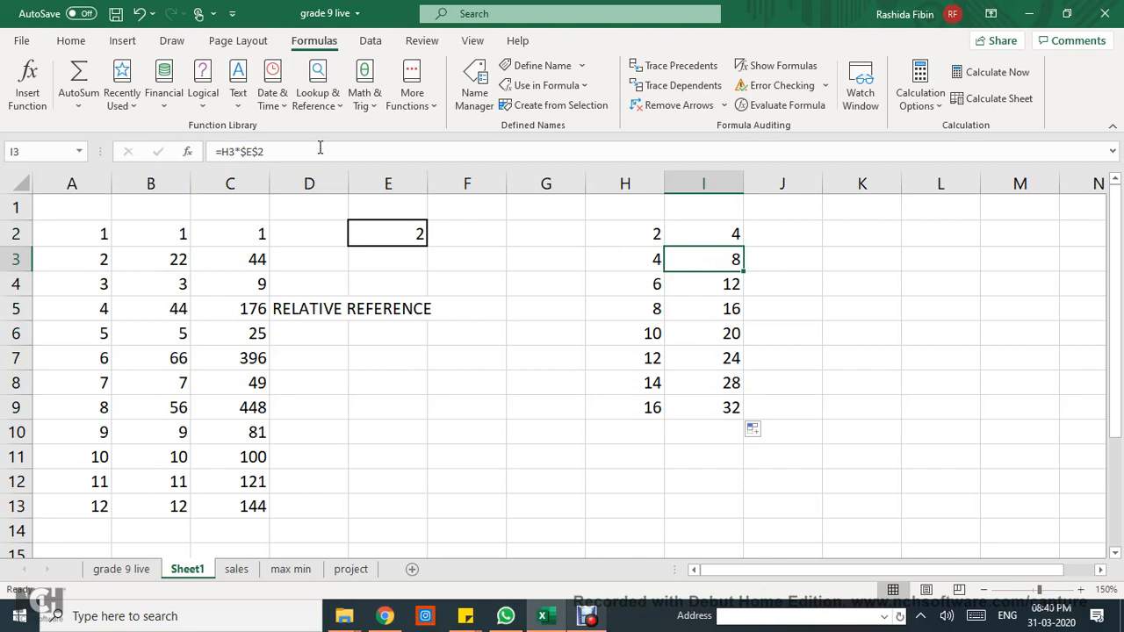
Display the sheet's formulas again and examine how column I keeps the $E$2 reference, selecting I2.
{"action": "left_click", "coordinate": [769, 70]}
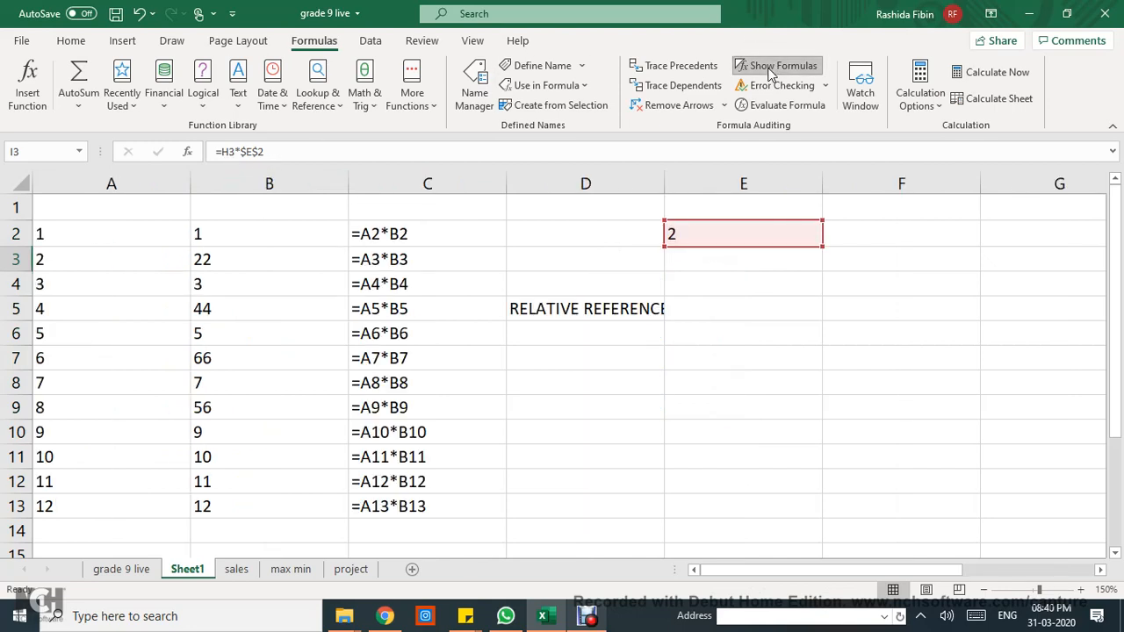
{"action": "left_click_drag", "start_coordinate": [728, 571], "coordinate": [874, 567]}
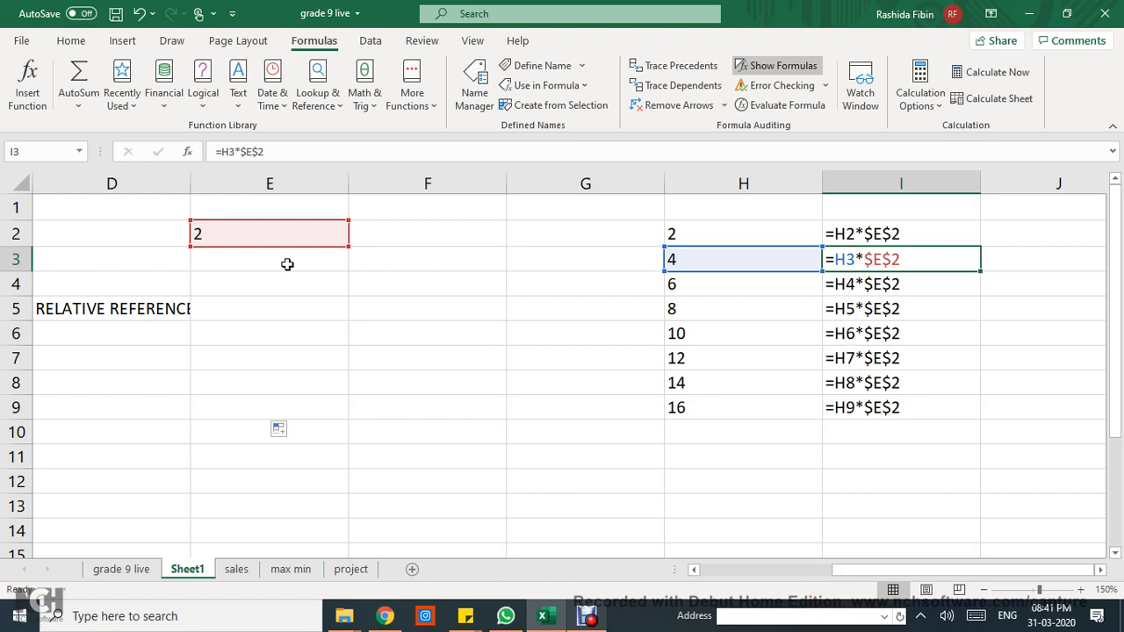
{"action": "left_click", "coordinate": [151, 306]}
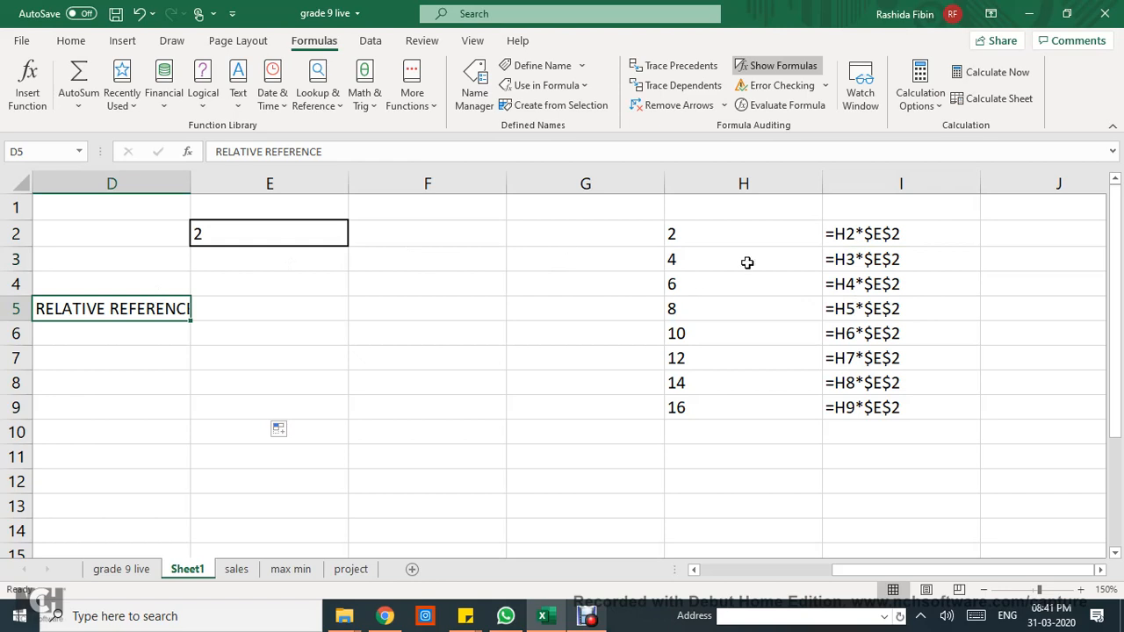
{"action": "double_click", "coordinate": [878, 233]}
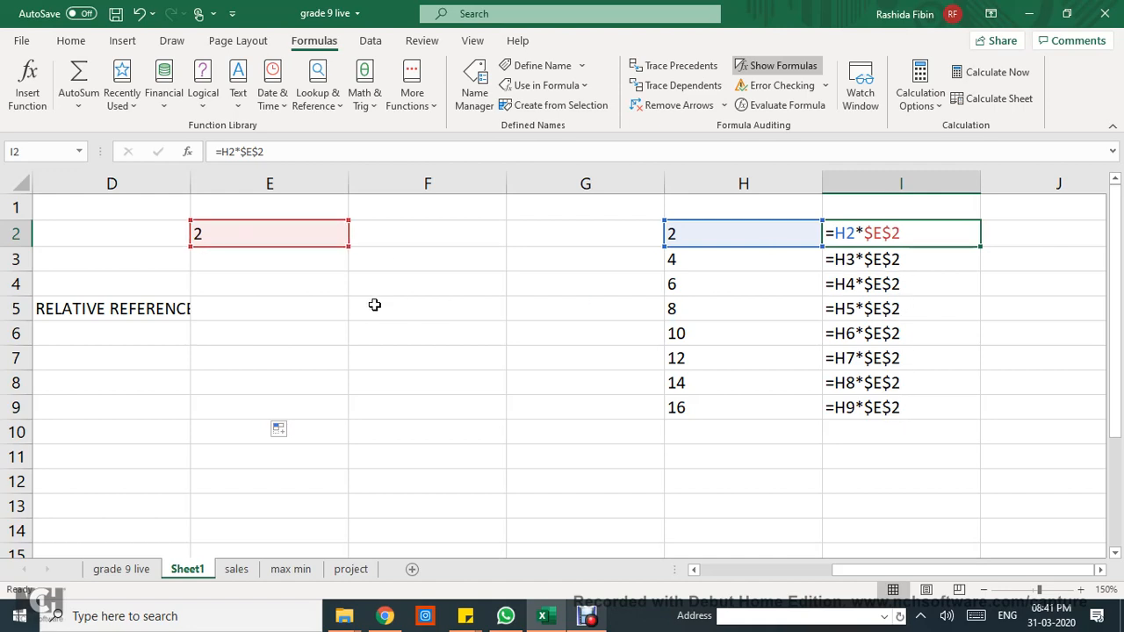
Enter the label ABSOLUTE REFERNCING in cell H12, below the even-number series.
{"action": "left_click", "coordinate": [700, 487]}
{"action": "type", "text": "AB"}
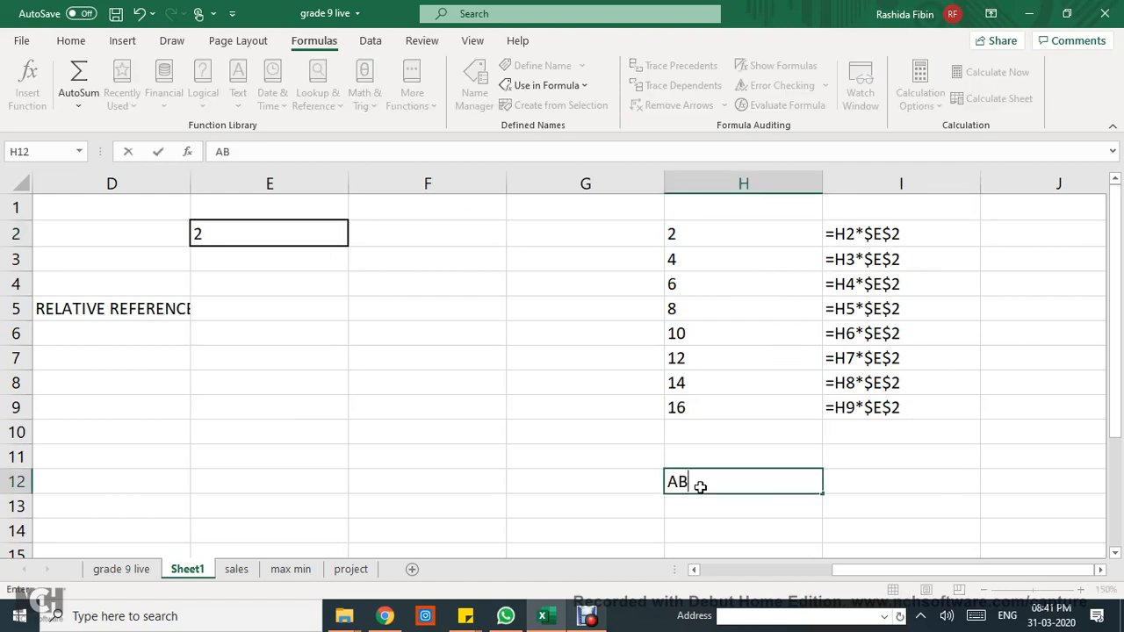
{"action": "type", "text": "SOLUTE R"}
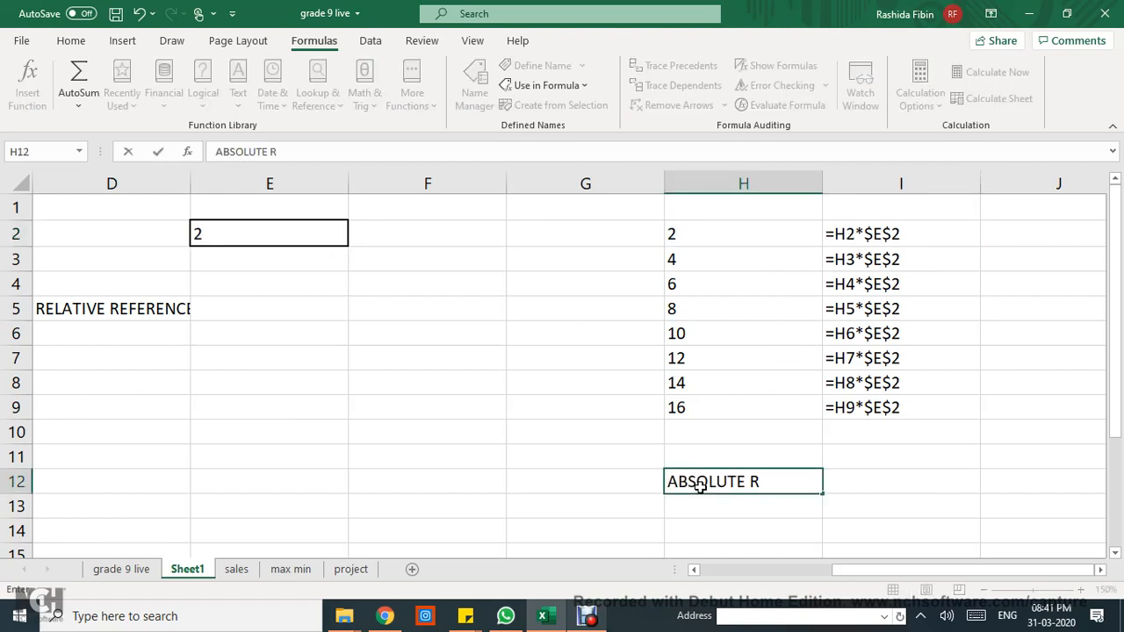
{"action": "type", "text": "EFERNCIN"}
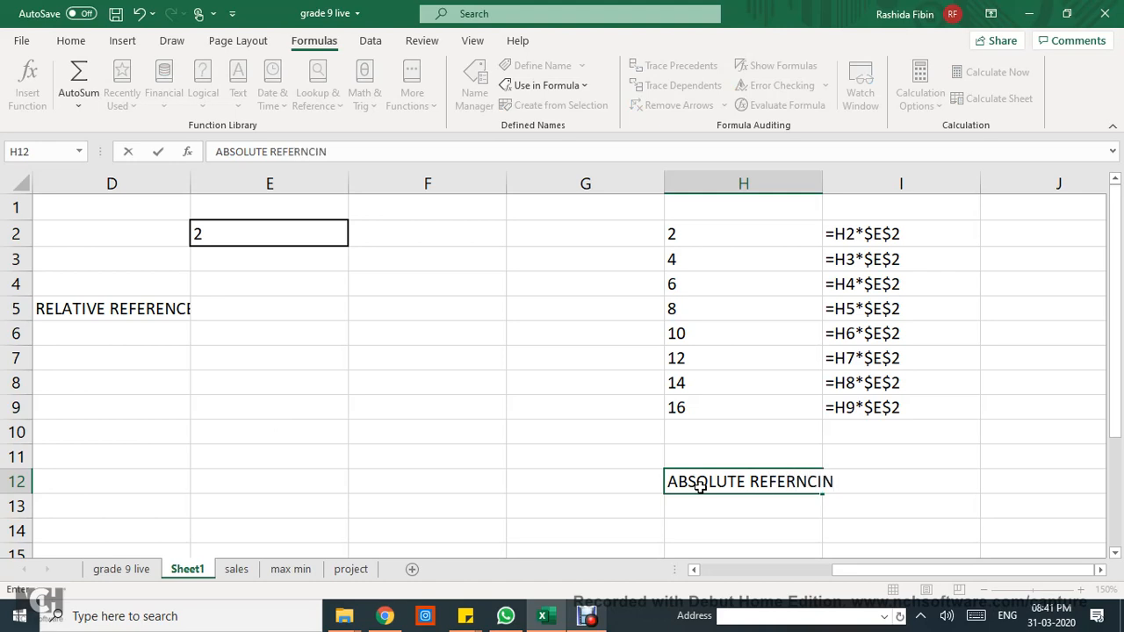
{"action": "type", "text": "G"}
Review the reference-type labels in D5 and H12 and the absolute-reference formula in I2.
{"action": "left_click", "coordinate": [120, 309]}
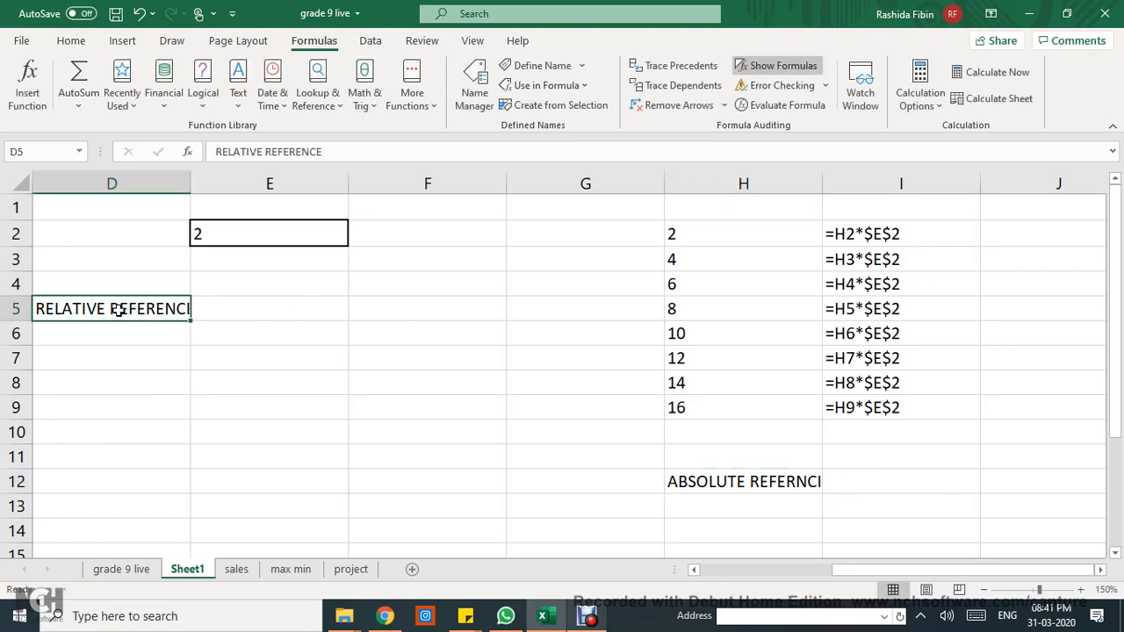
{"action": "left_click", "coordinate": [776, 489]}
{"action": "double_click", "coordinate": [923, 231]}
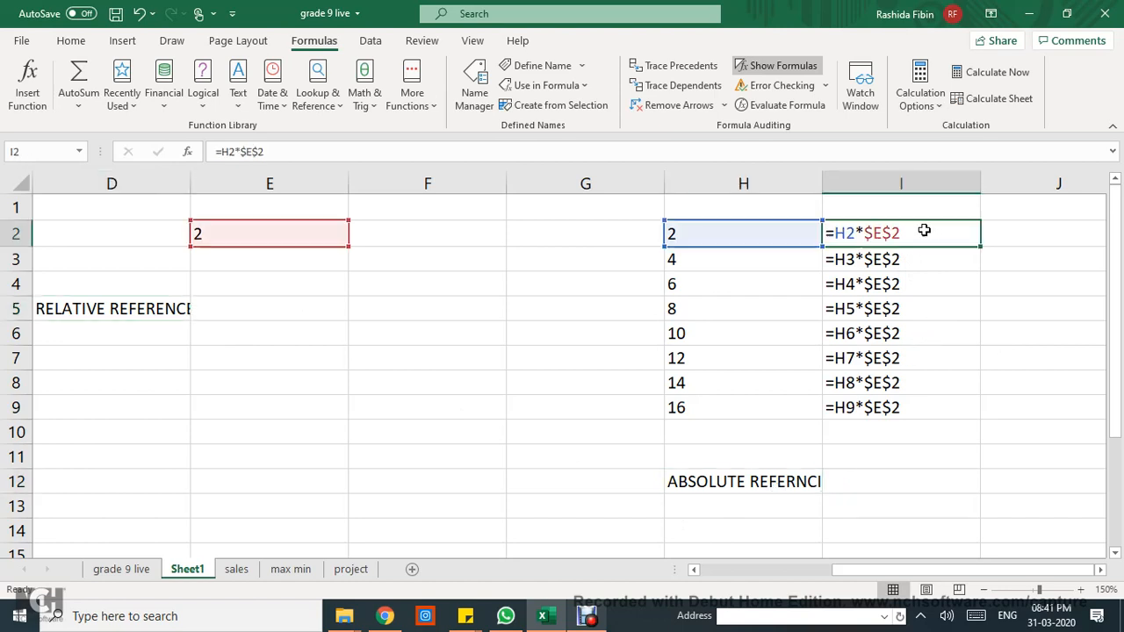